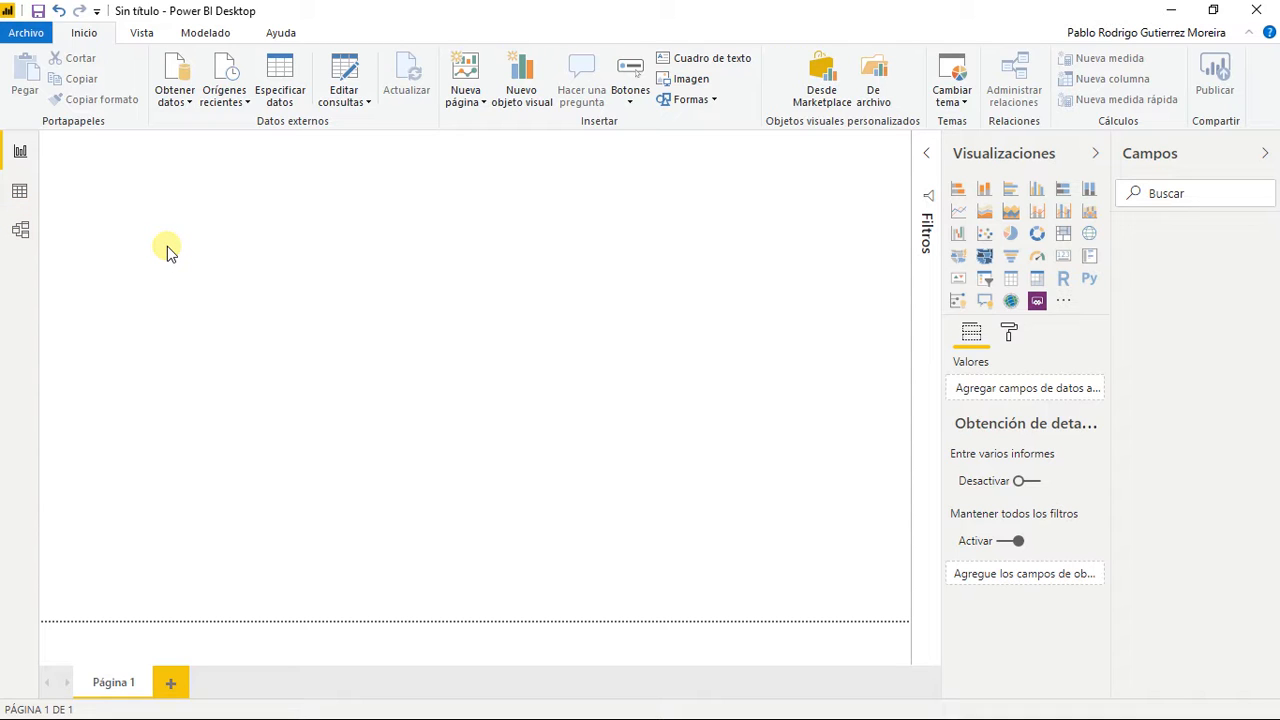
- Connect to the Excel workbook EjemploFinanciero.xlsx in the Descargas folder as the data source
{"action": "left_click", "coordinate": [170, 104]}
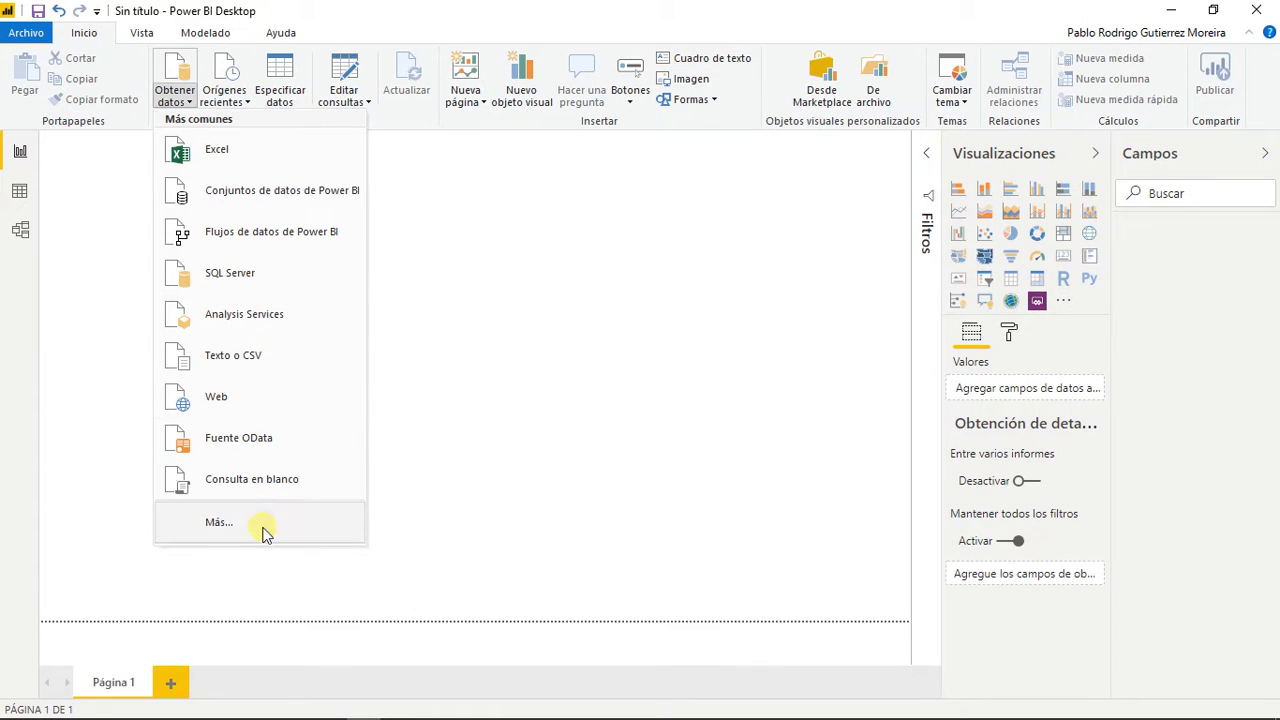
{"action": "left_click", "coordinate": [253, 171]}
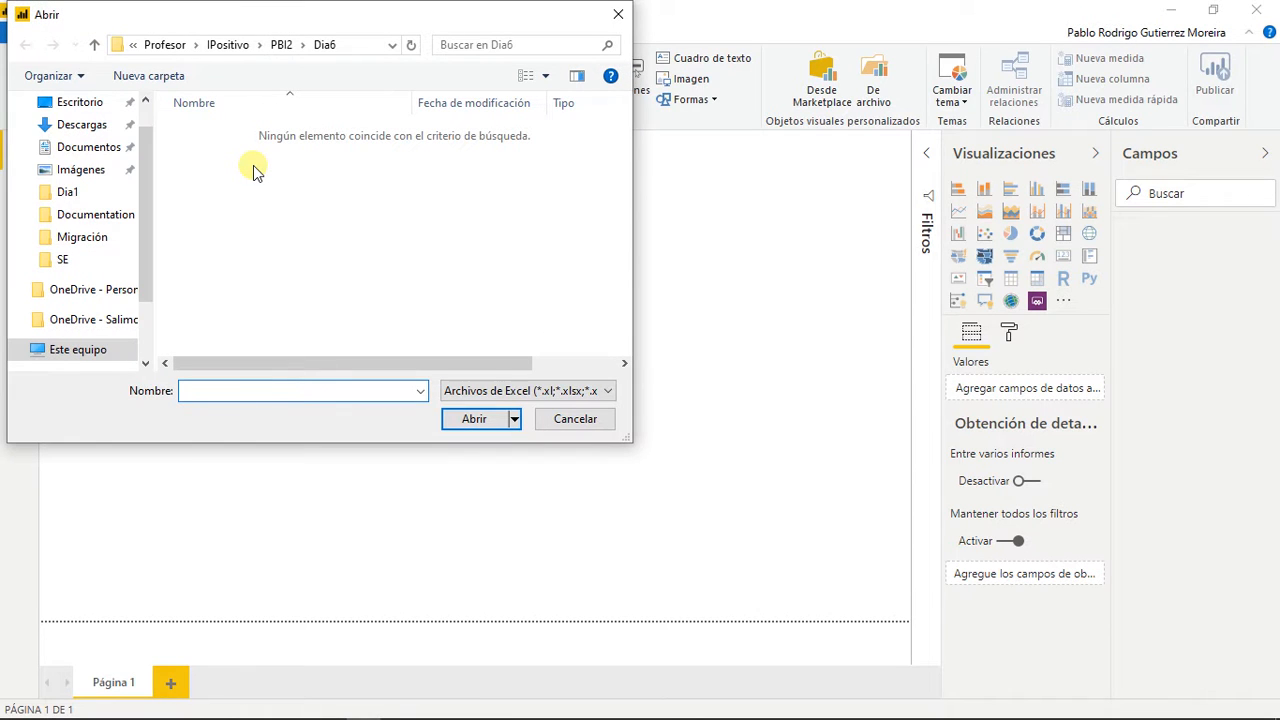
{"action": "left_click", "coordinate": [75, 193]}
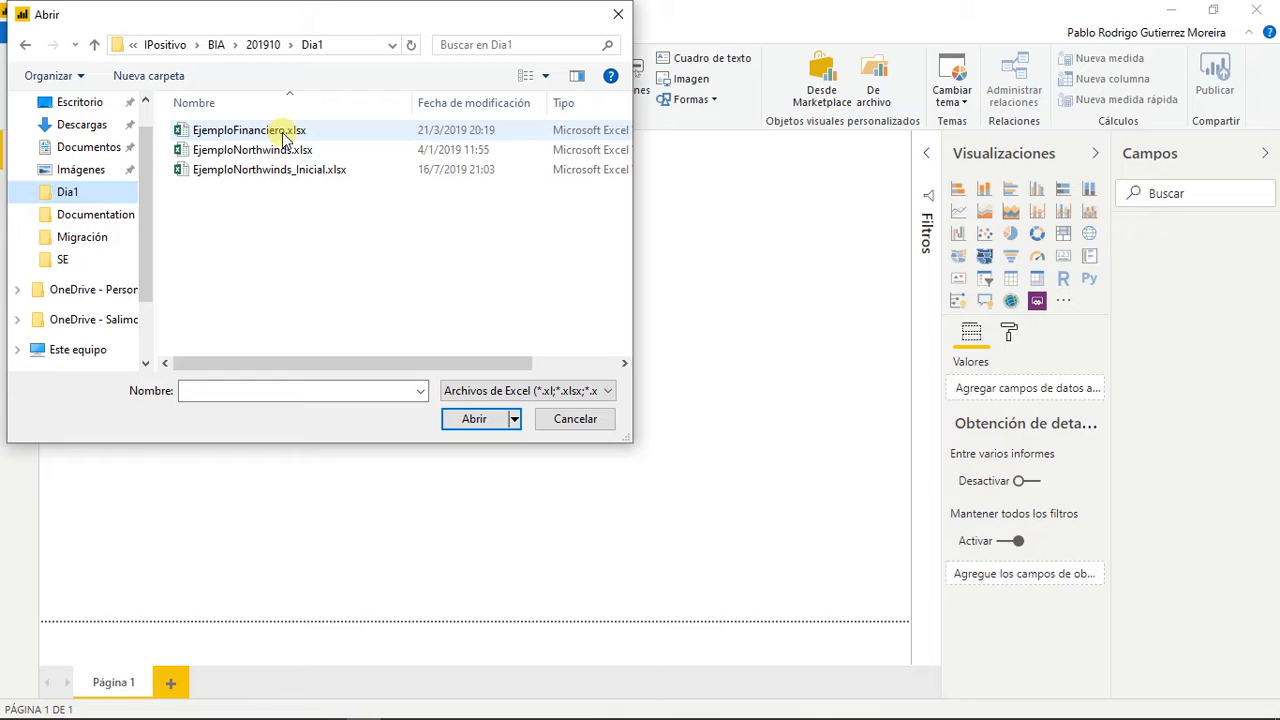
{"action": "left_click", "coordinate": [285, 138]}
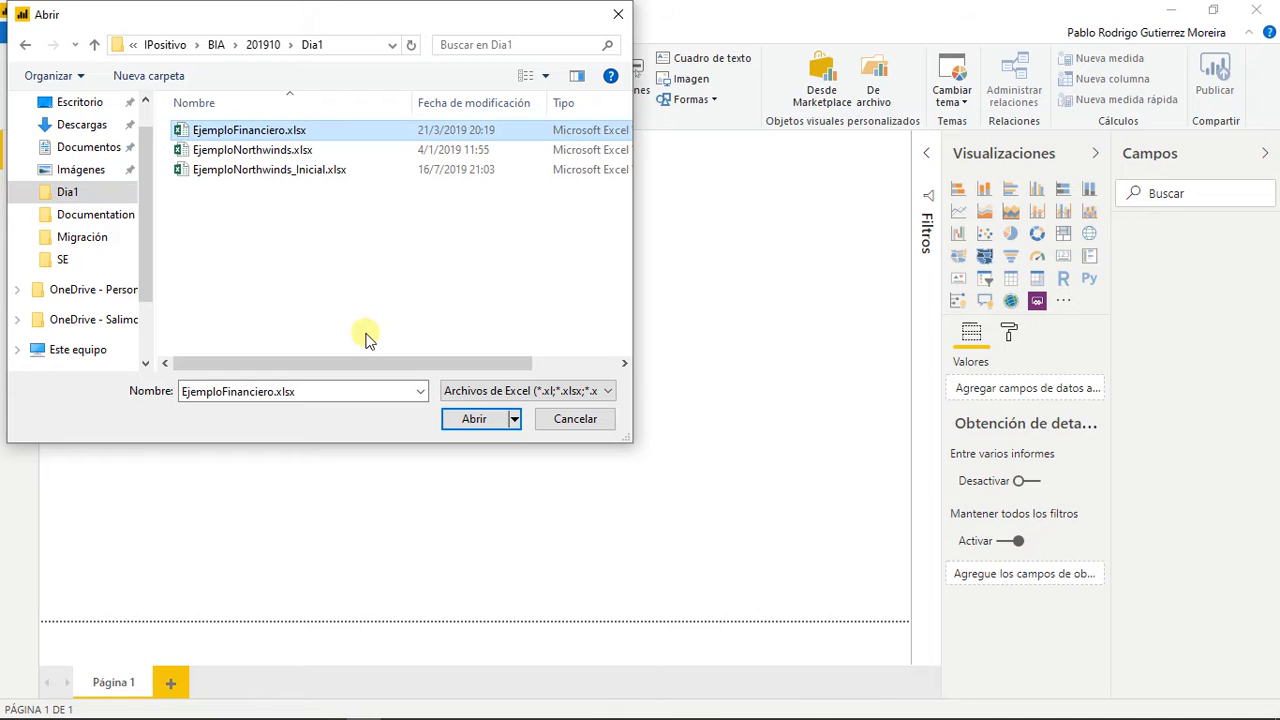
{"action": "left_click", "coordinate": [84, 124]}
{"action": "left_click", "coordinate": [238, 177]}
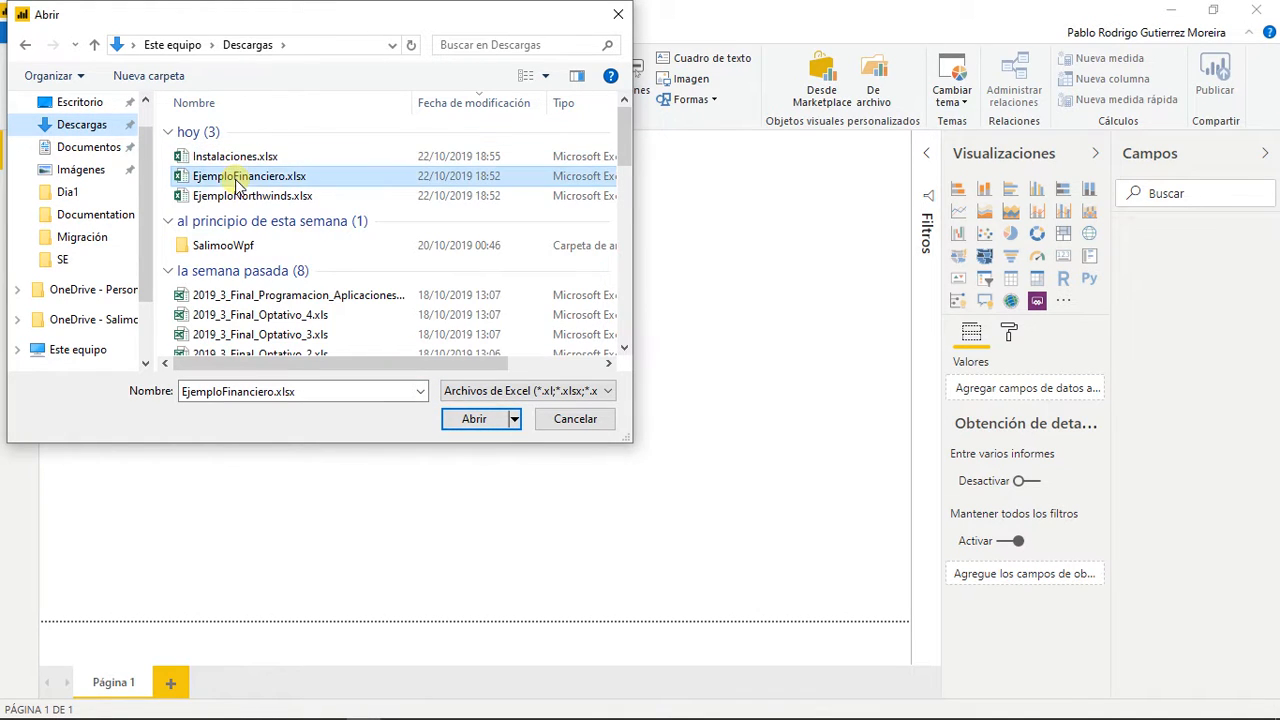
{"action": "left_click", "coordinate": [468, 418]}
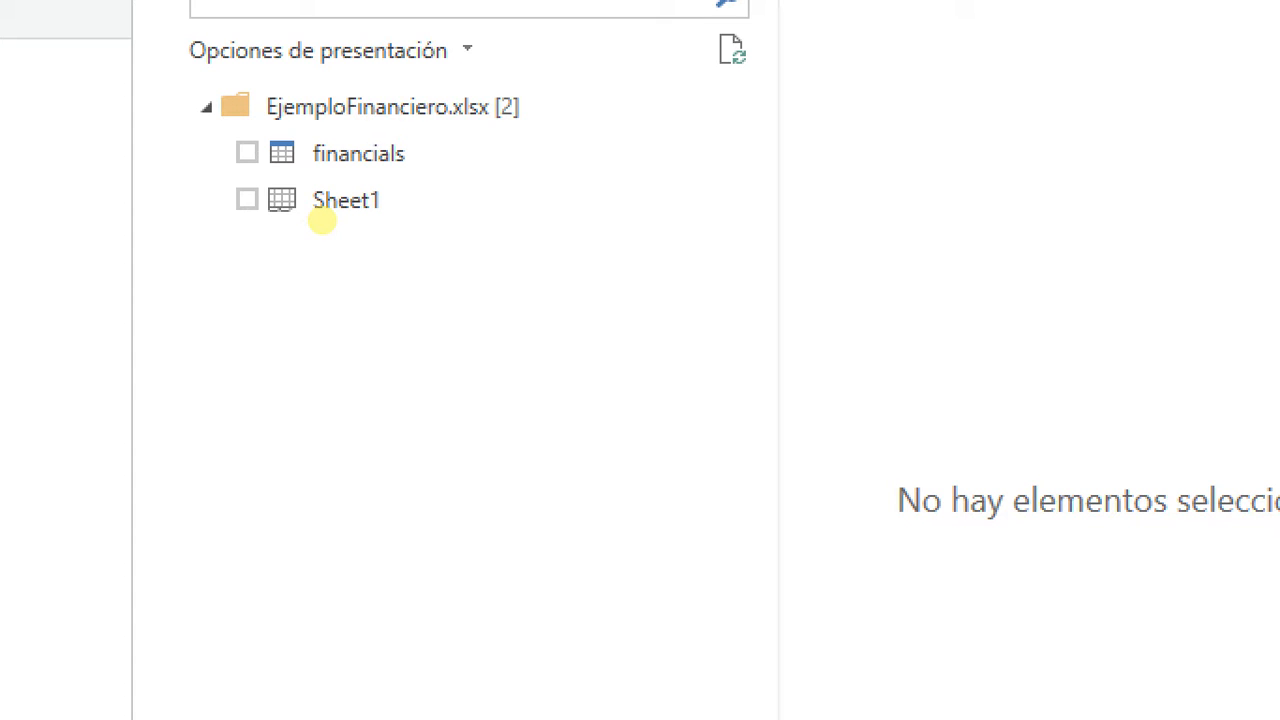
- Preview the financials table of the workbook and load it into the report
{"action": "left_click", "coordinate": [370, 153]}
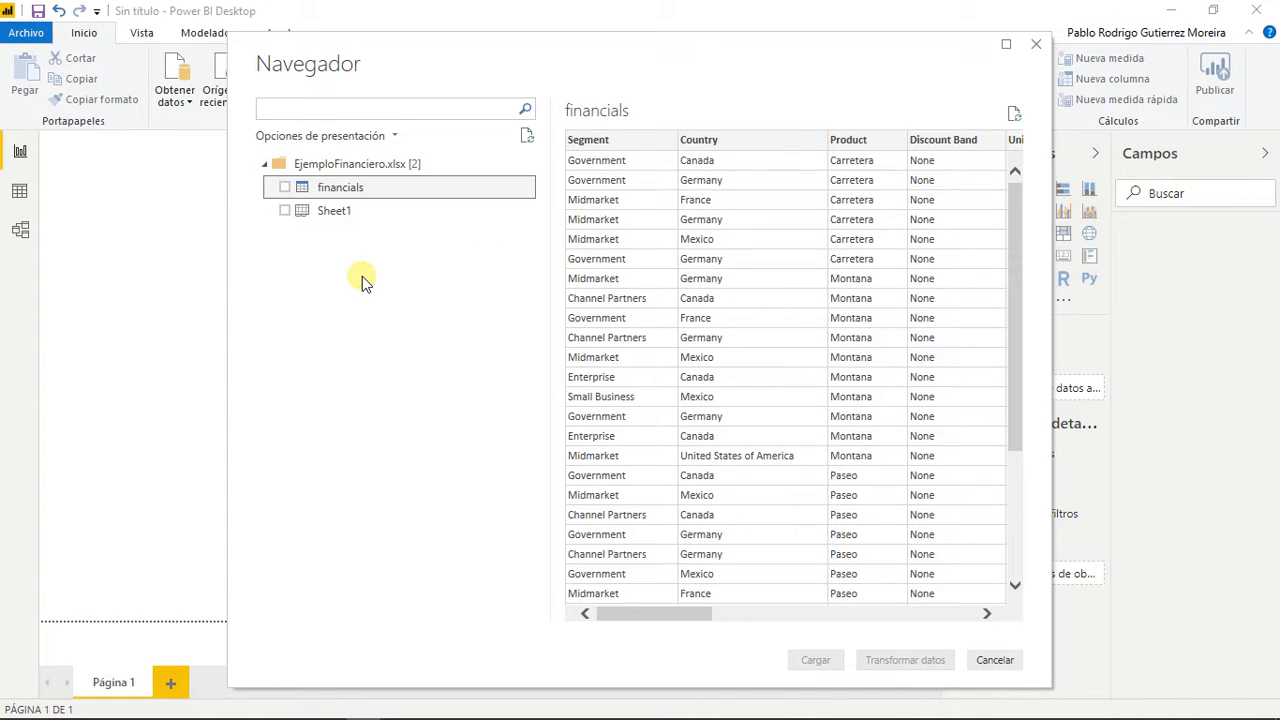
{"action": "left_click", "coordinate": [285, 188]}
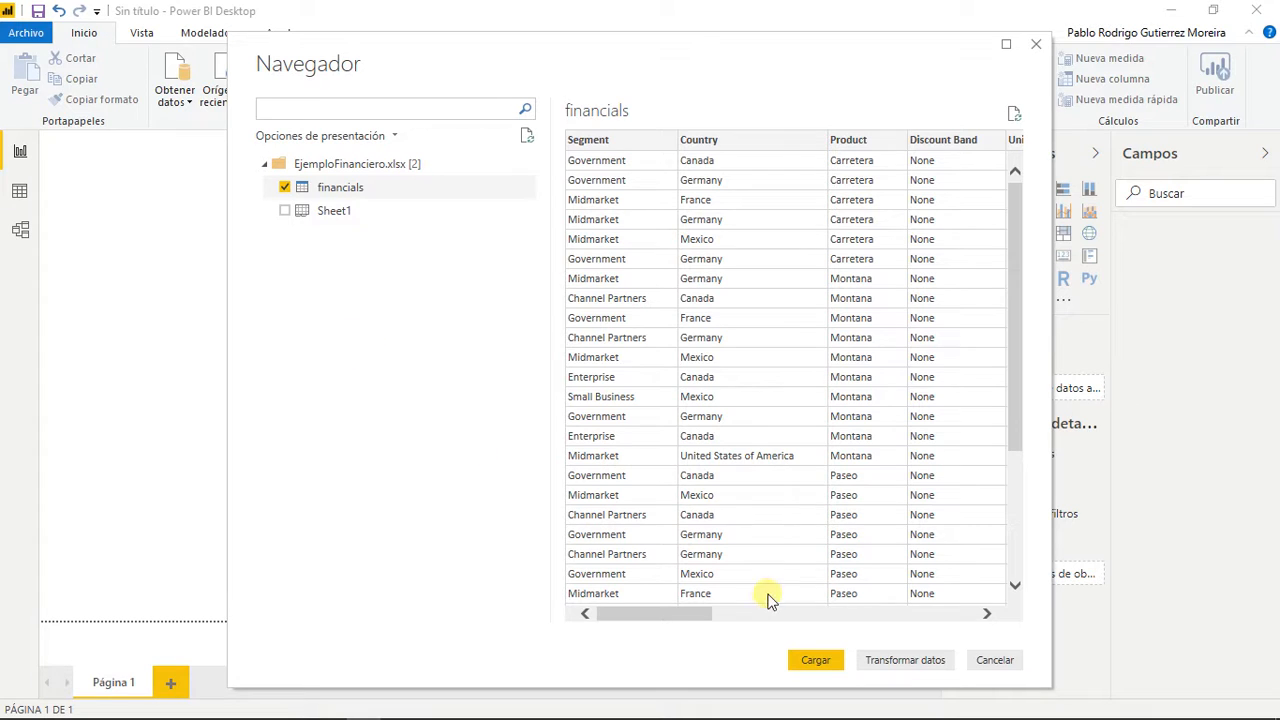
{"action": "left_click", "coordinate": [817, 664]}
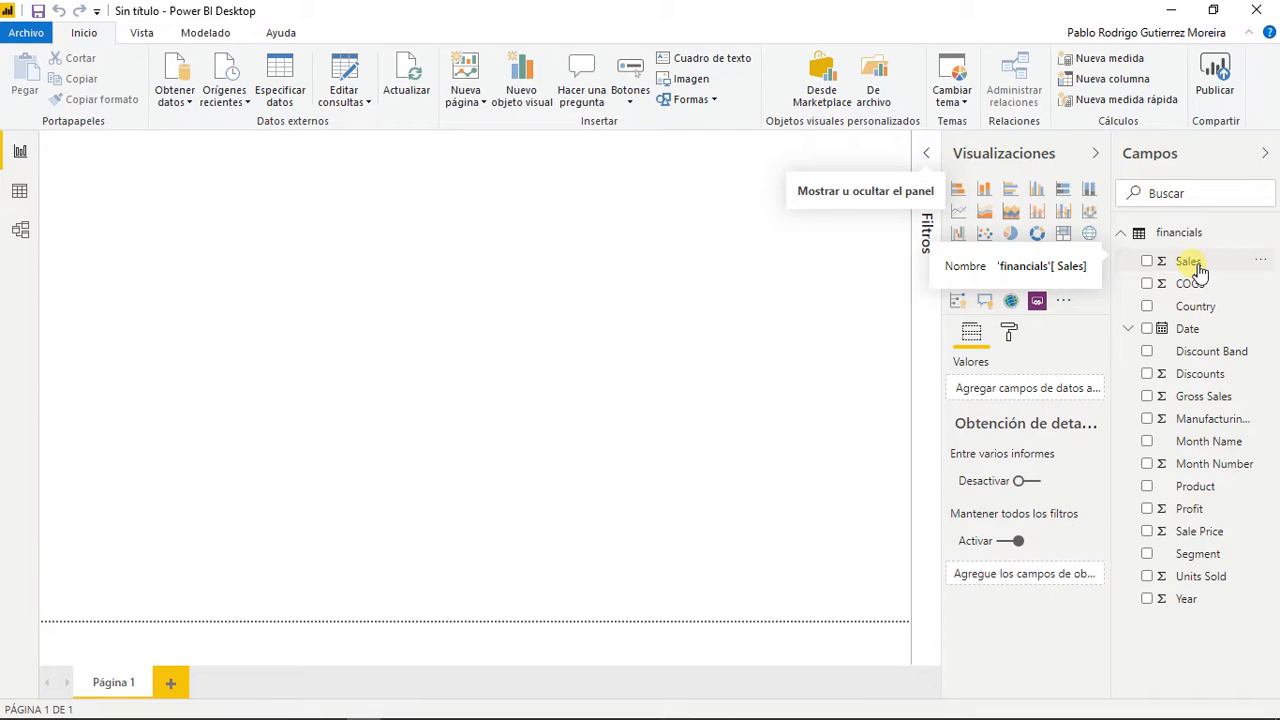
- Create a clustered column chart of Sales by Country and fit it to the upper-left quarter of the report page
{"action": "left_click_drag", "start_coordinate": [1192, 268], "coordinate": [198, 241]}
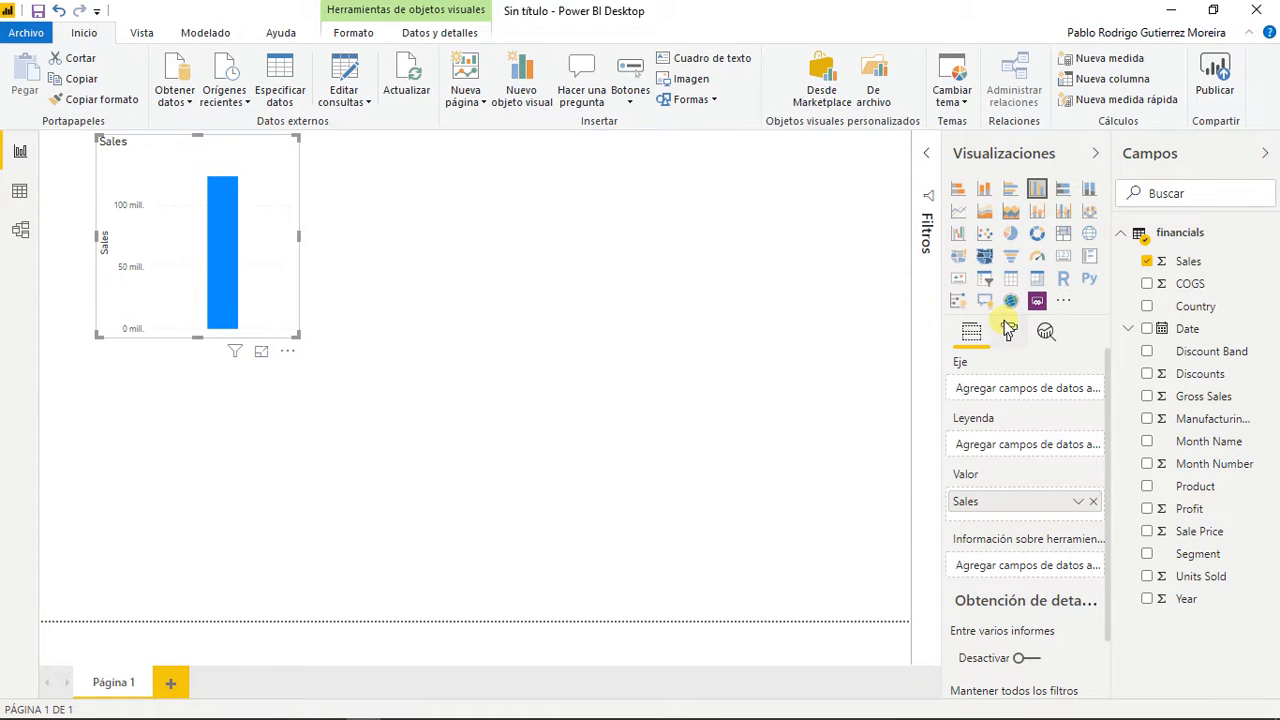
{"action": "left_click_drag", "start_coordinate": [1196, 307], "coordinate": [230, 242]}
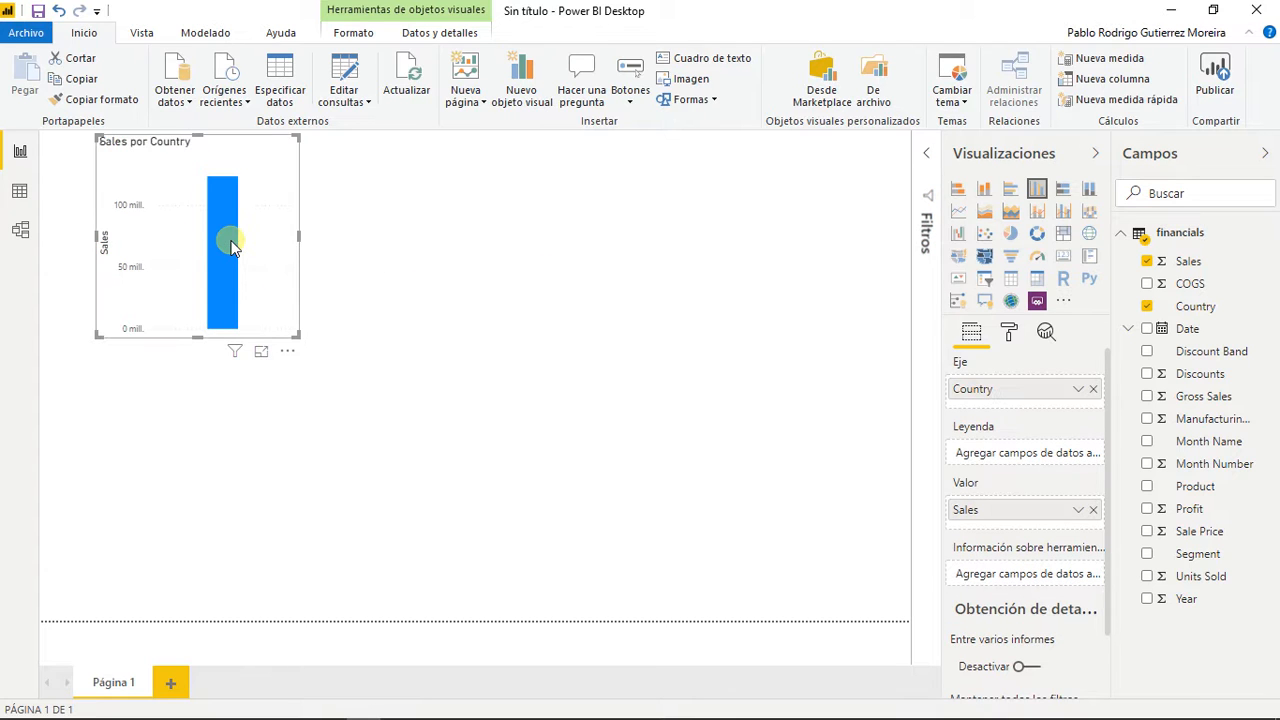
{"action": "left_click_drag", "start_coordinate": [298, 338], "coordinate": [443, 409]}
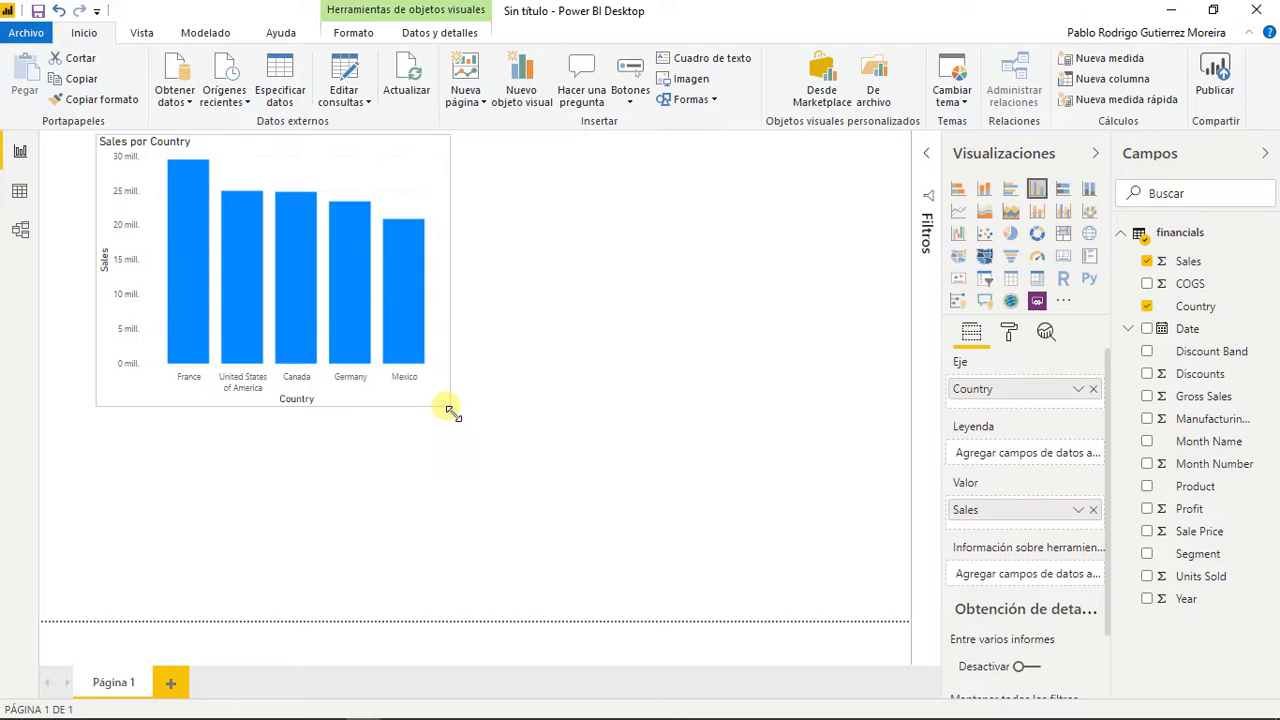
{"action": "left_click_drag", "start_coordinate": [303, 160], "coordinate": [247, 156]}
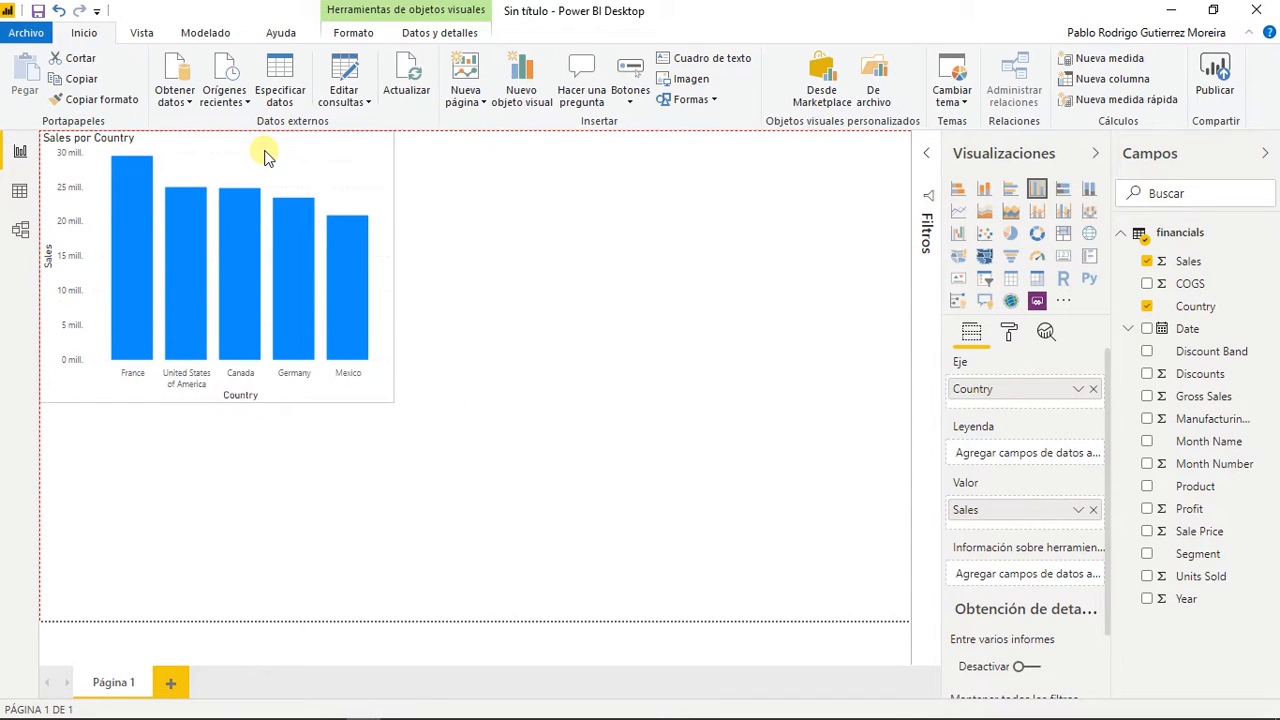
{"action": "left_click_drag", "start_coordinate": [393, 273], "coordinate": [477, 274]}
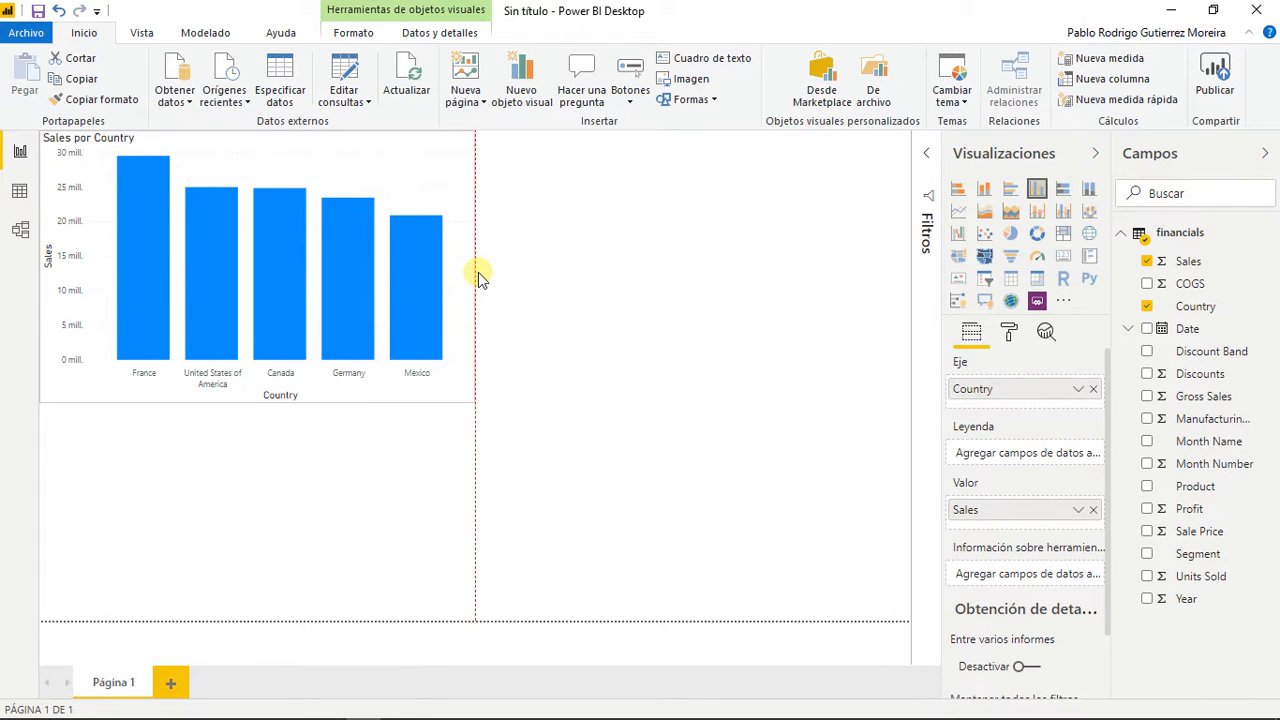
{"action": "left_click", "coordinate": [266, 423]}
{"action": "left_click", "coordinate": [277, 408]}
{"action": "left_click_drag", "start_coordinate": [257, 409], "coordinate": [270, 376]}
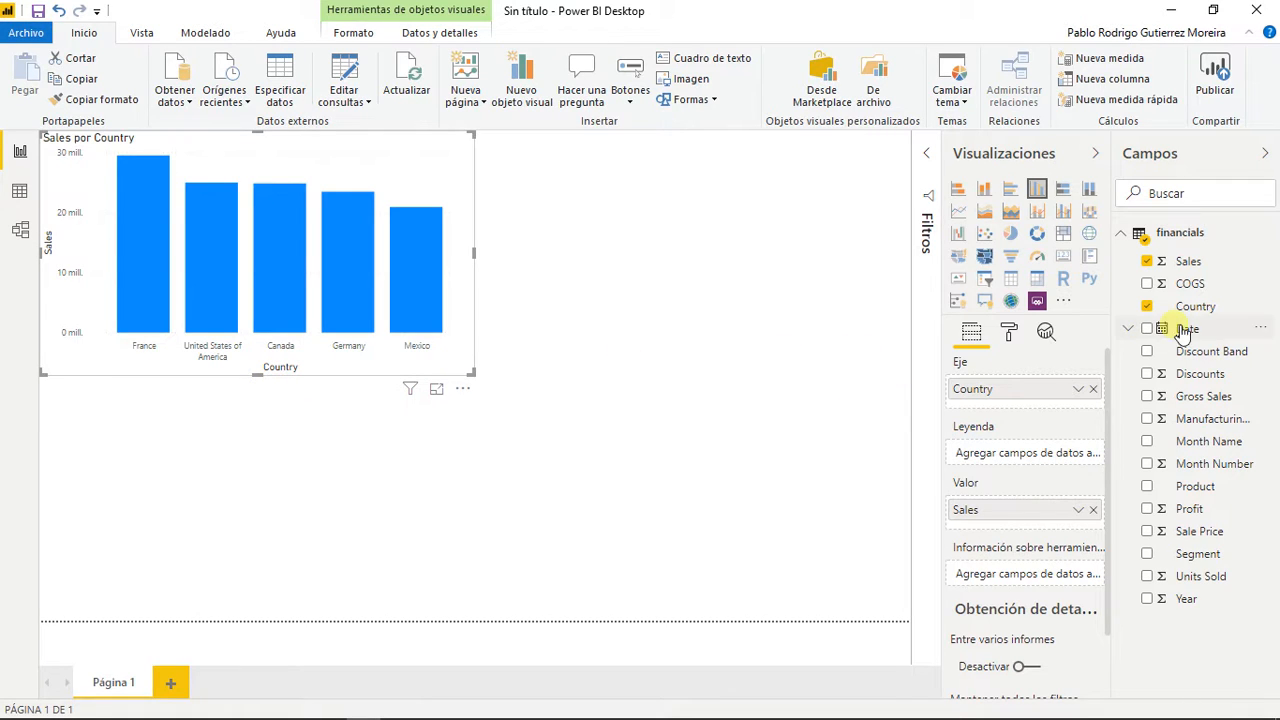
- Add a donut chart of Sales by Segment in the page's upper-right quarter, widened to meet the column chart
{"action": "left_click_drag", "start_coordinate": [1223, 264], "coordinate": [752, 249]}
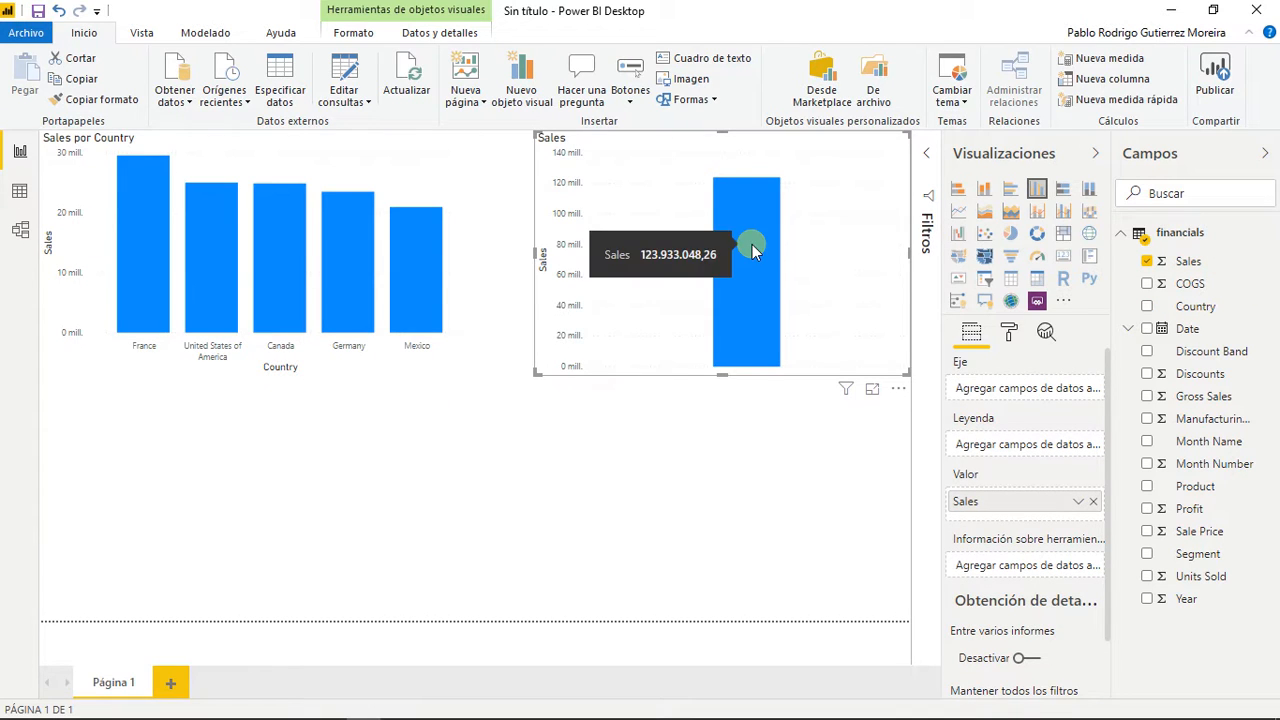
{"action": "left_click_drag", "start_coordinate": [1197, 554], "coordinate": [752, 254]}
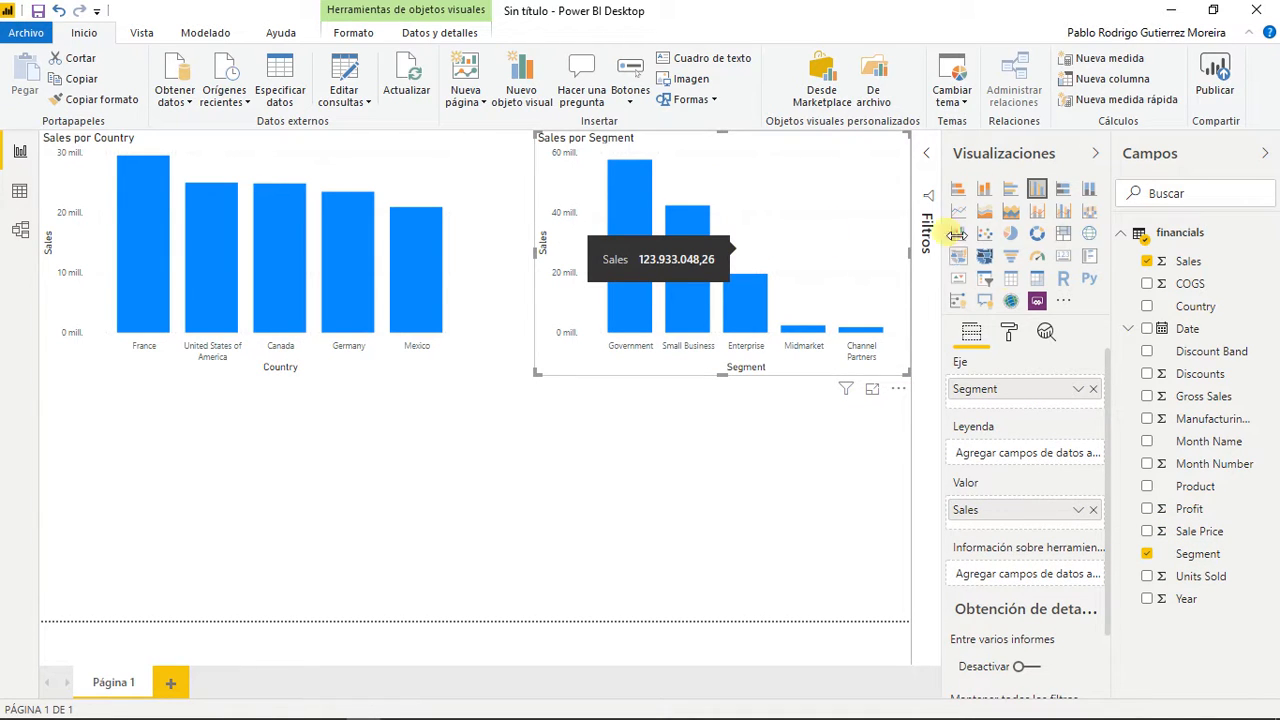
{"action": "left_click", "coordinate": [1046, 240]}
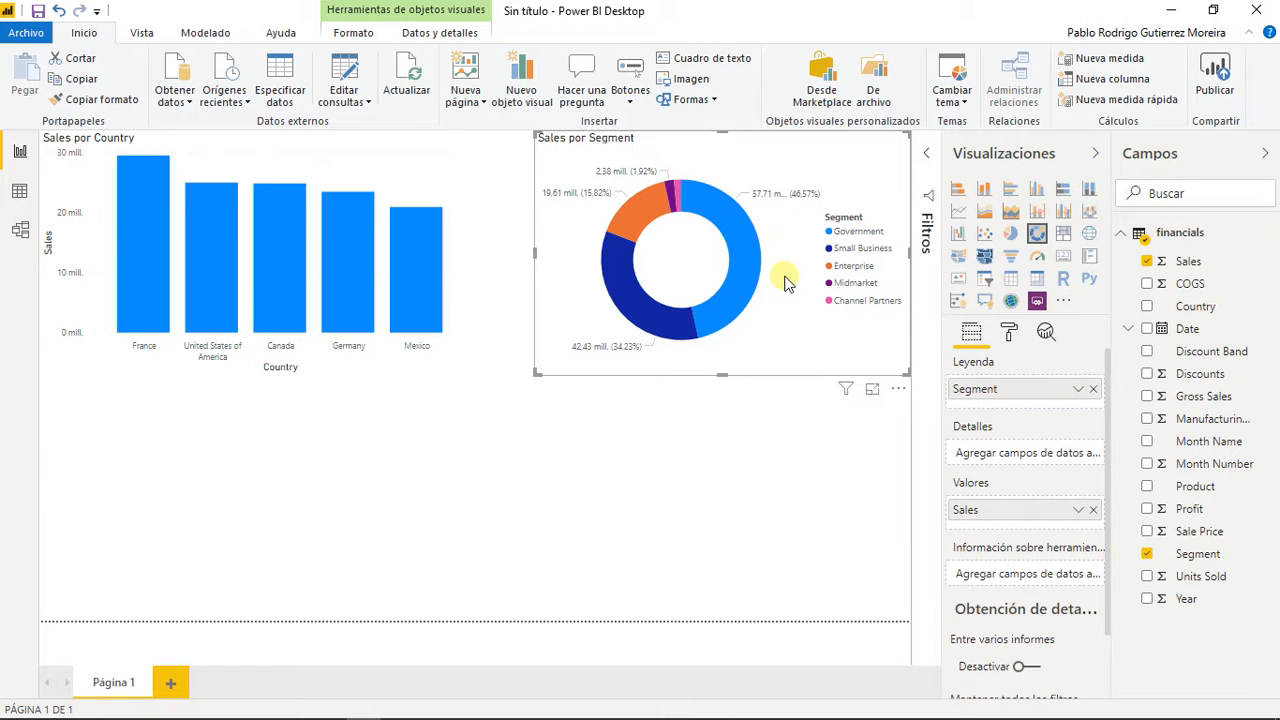
{"action": "left_click_drag", "start_coordinate": [781, 277], "coordinate": [785, 277]}
{"action": "left_click_drag", "start_coordinate": [537, 251], "coordinate": [477, 248]}
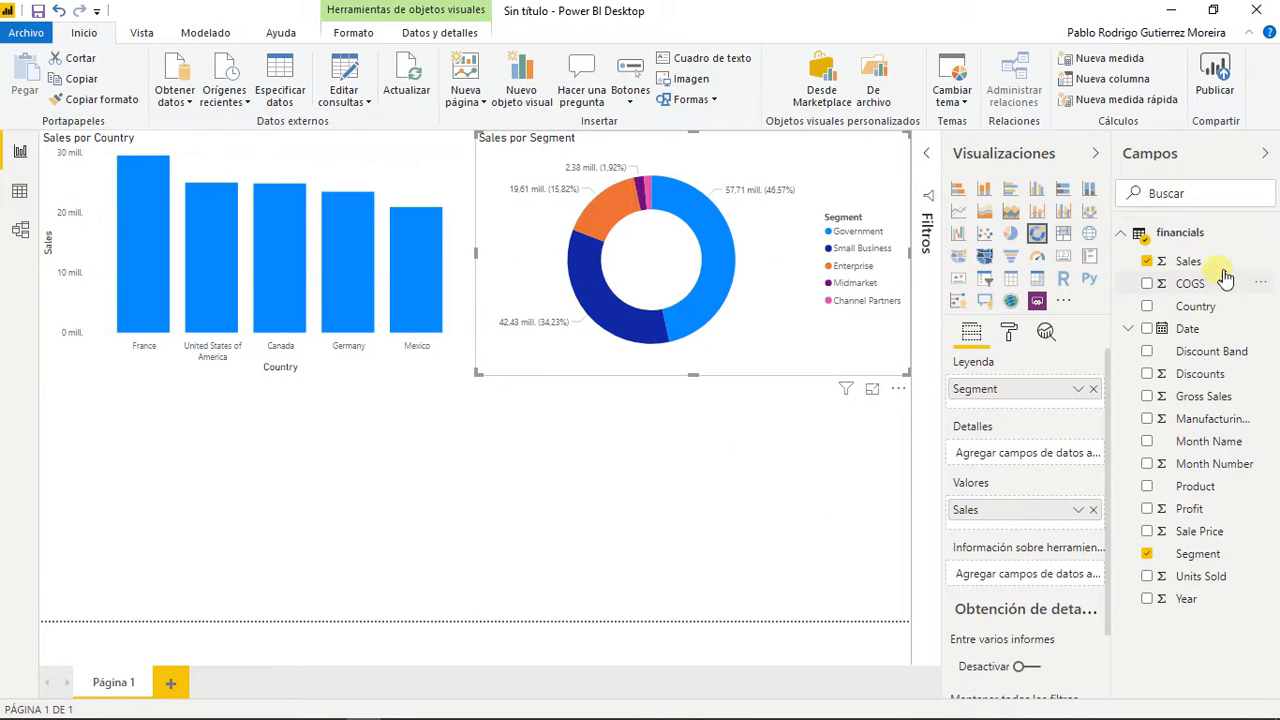
- Add a map of Sales by Country in the lower-left quarter of the report page
{"action": "left_click_drag", "start_coordinate": [1201, 265], "coordinate": [251, 509]}
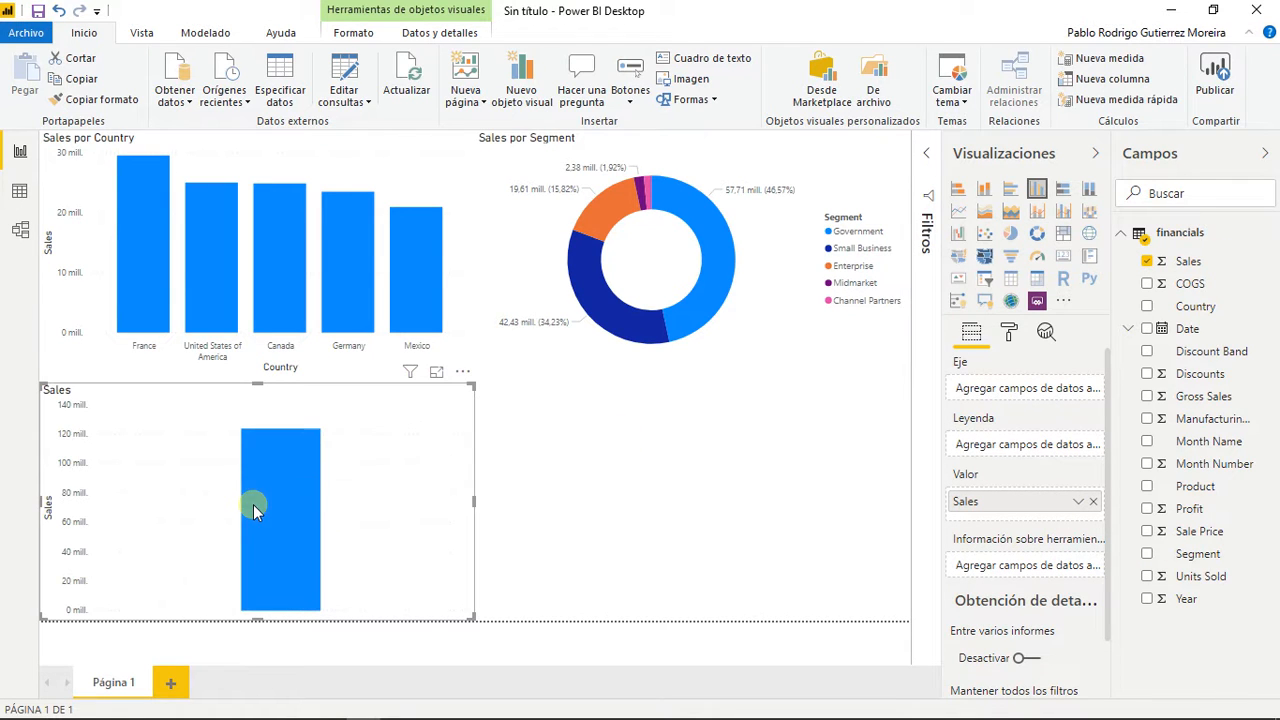
{"action": "left_click_drag", "start_coordinate": [1195, 306], "coordinate": [350, 500]}
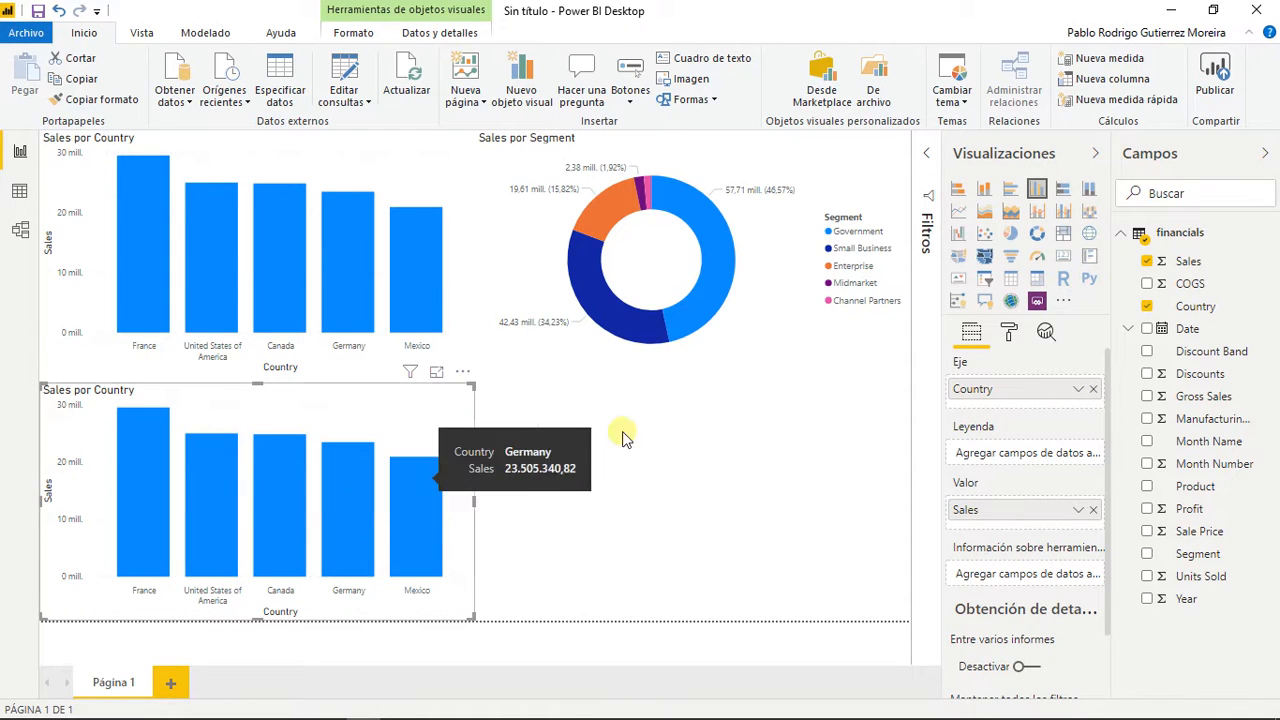
{"action": "left_click", "coordinate": [1089, 236]}
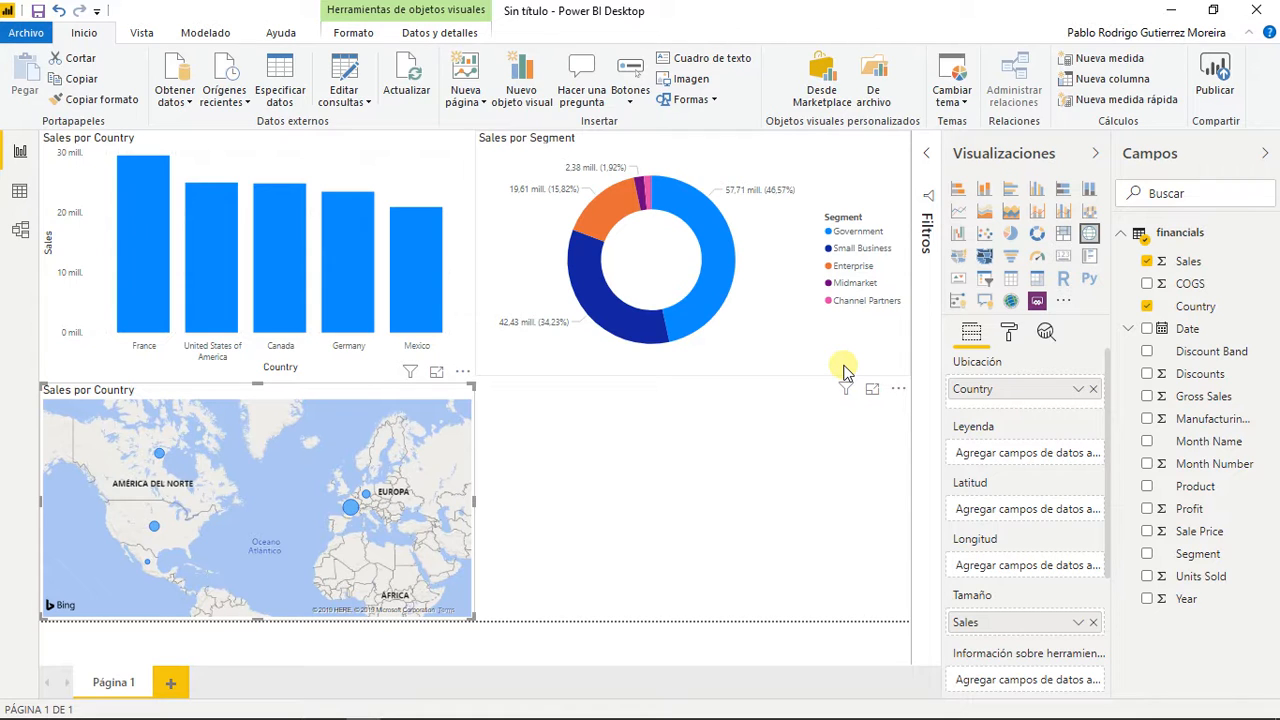
- Add a clustered bar chart of Sales by Discount Band in the lower-right quarter of the report page
{"action": "left_click_drag", "start_coordinate": [1176, 262], "coordinate": [634, 467]}
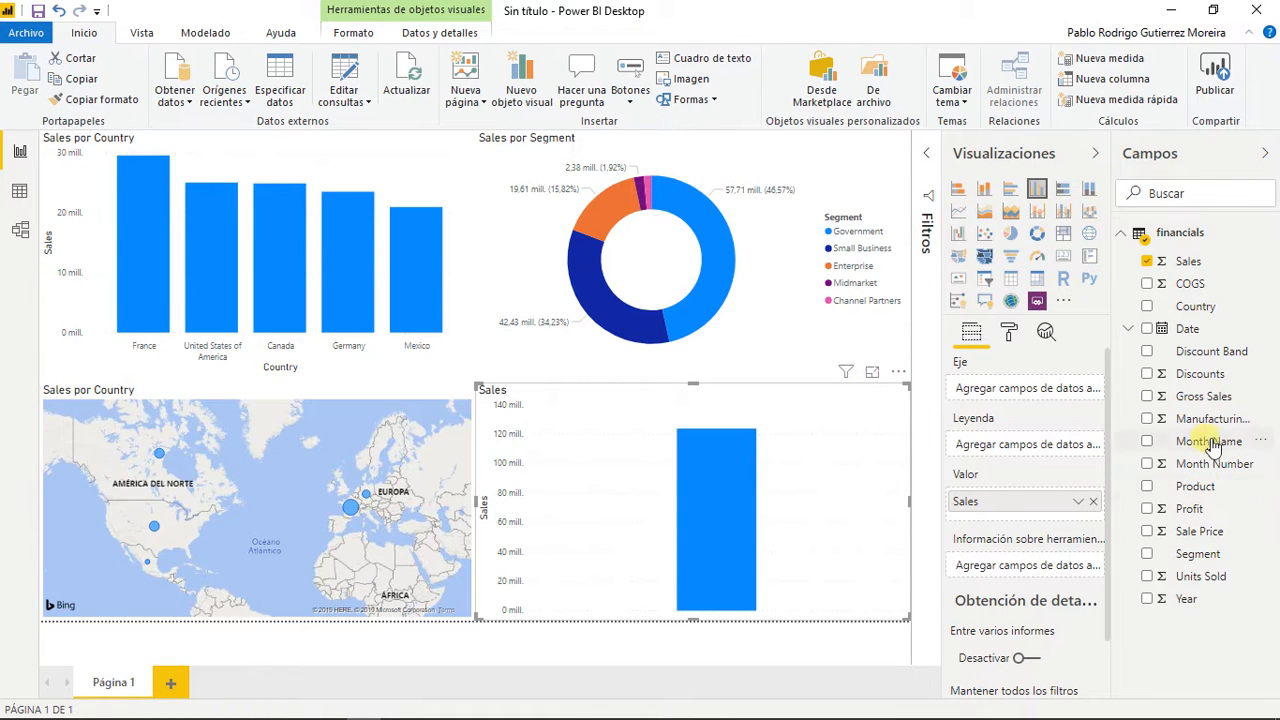
{"action": "left_click_drag", "start_coordinate": [1198, 352], "coordinate": [785, 503]}
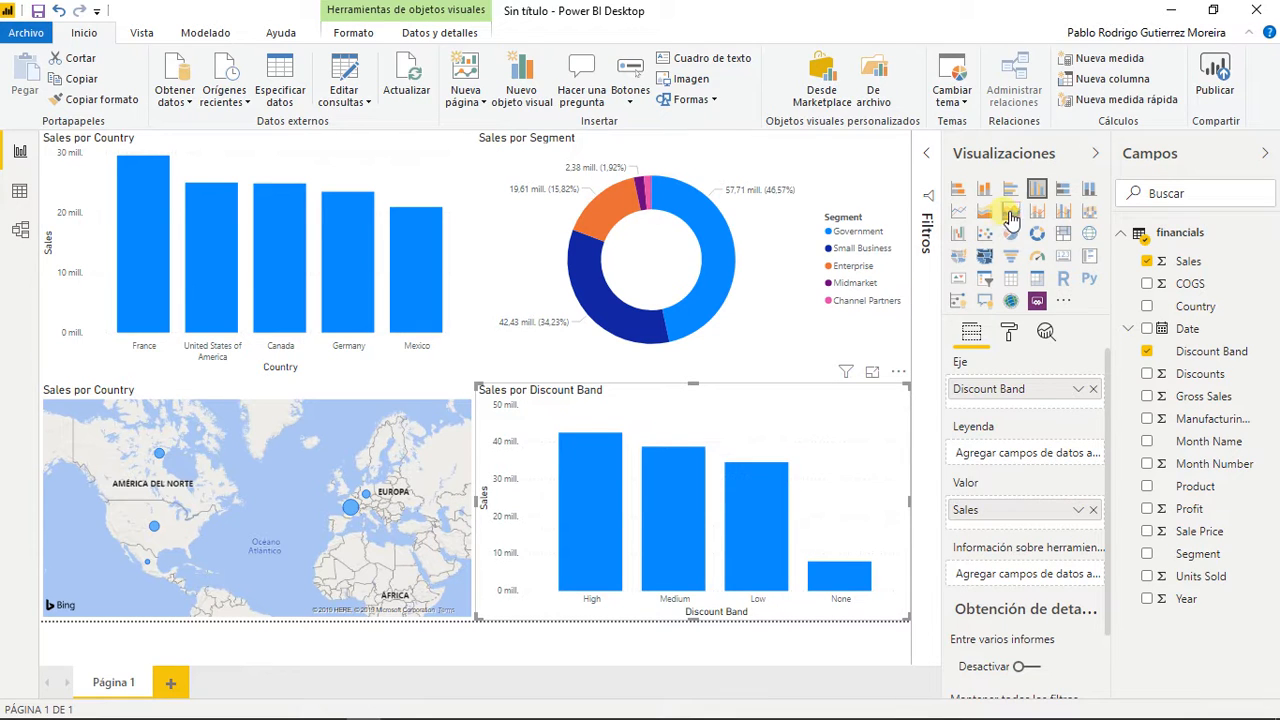
{"action": "left_click", "coordinate": [1012, 192]}
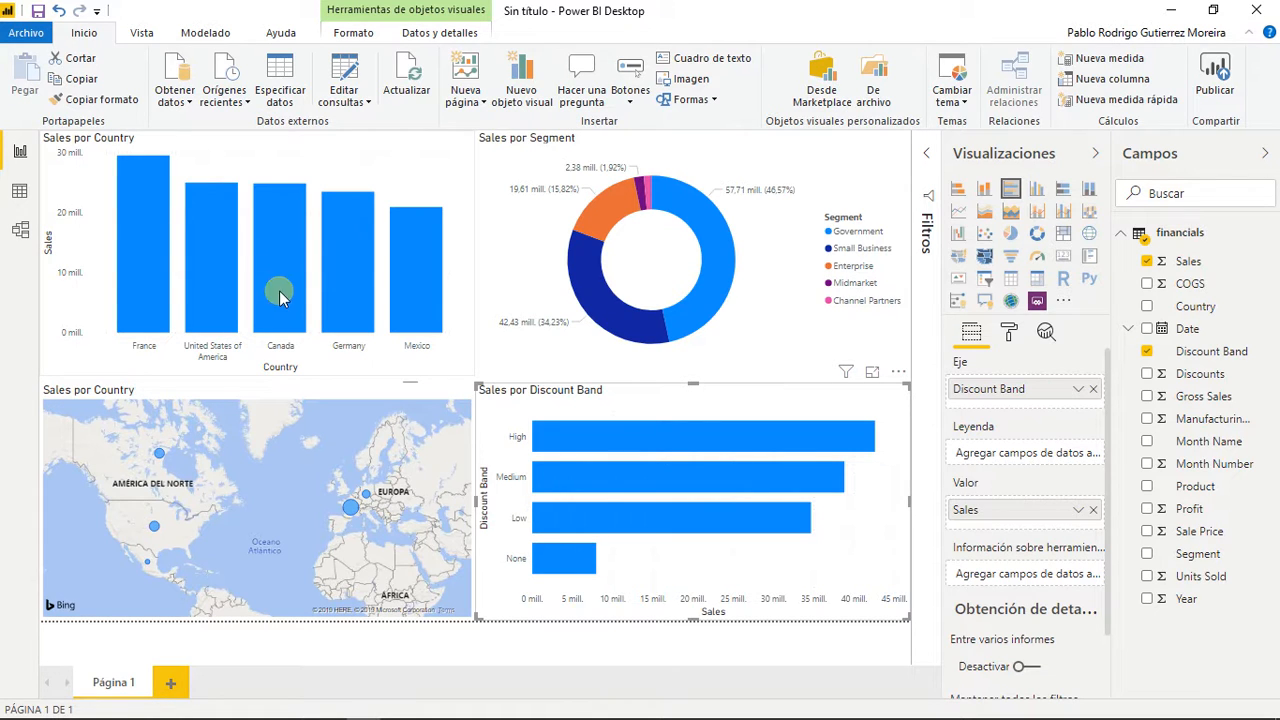
- Examine how the visuals cross-highlight for the country Germany, the Government segment and the High discount band
{"action": "left_click", "coordinate": [346, 287]}
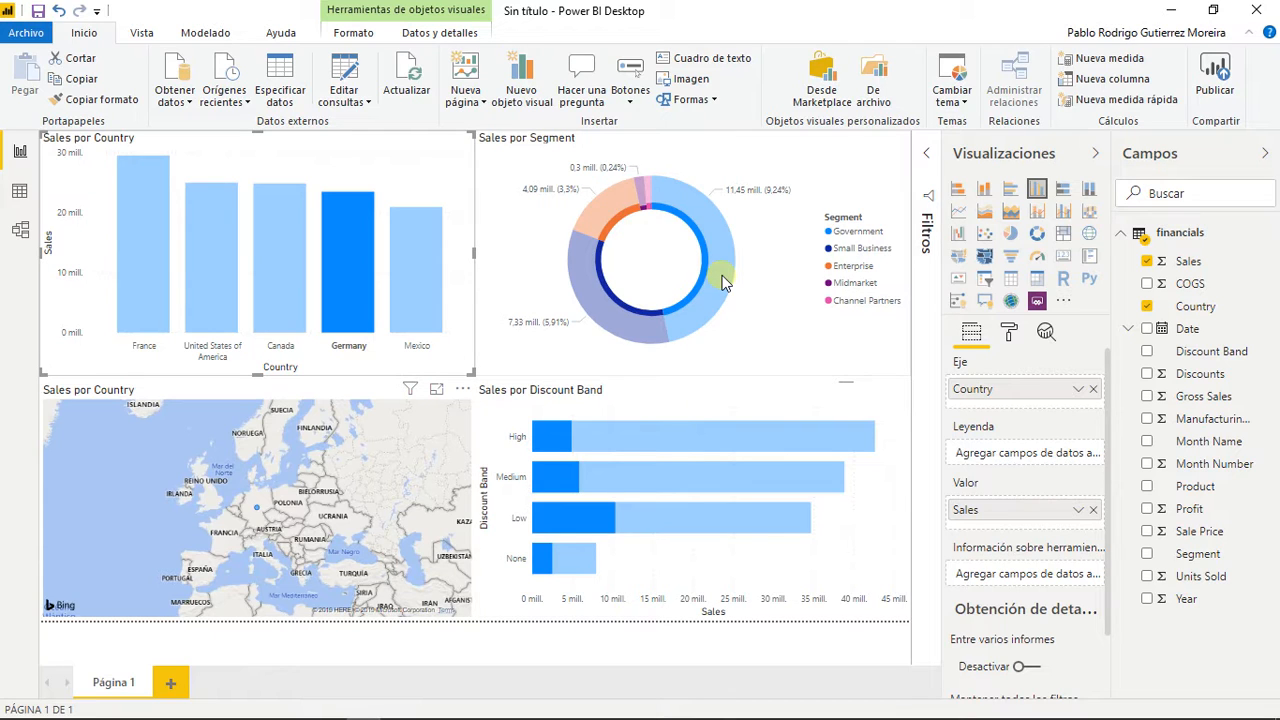
{"action": "mouse_move", "coordinate": [724, 283]}
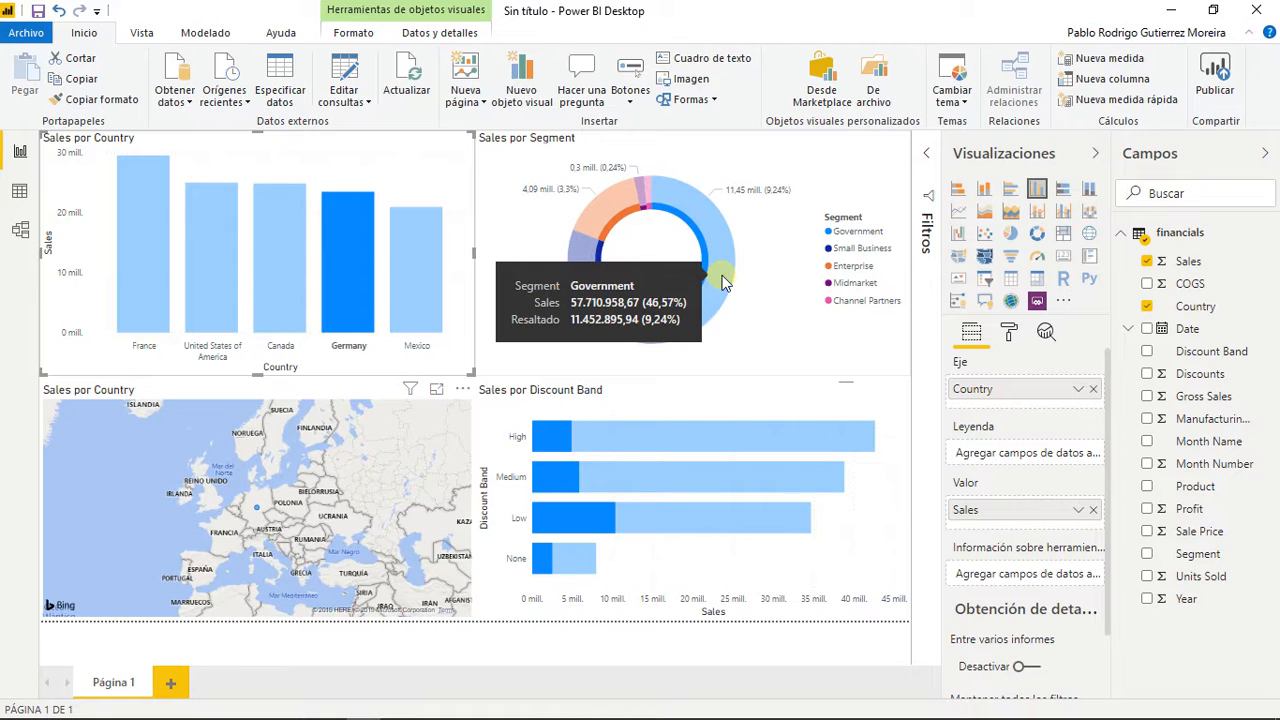
{"action": "left_click", "coordinate": [724, 283]}
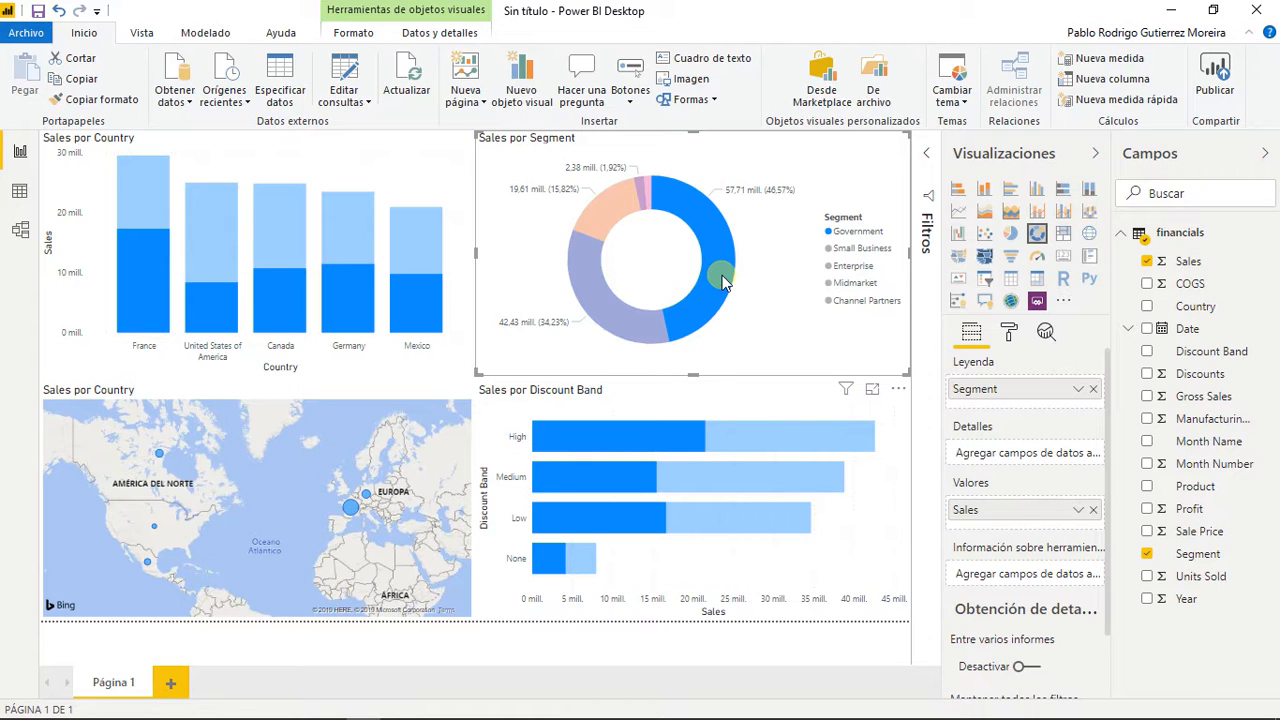
{"action": "left_click", "coordinate": [605, 443]}
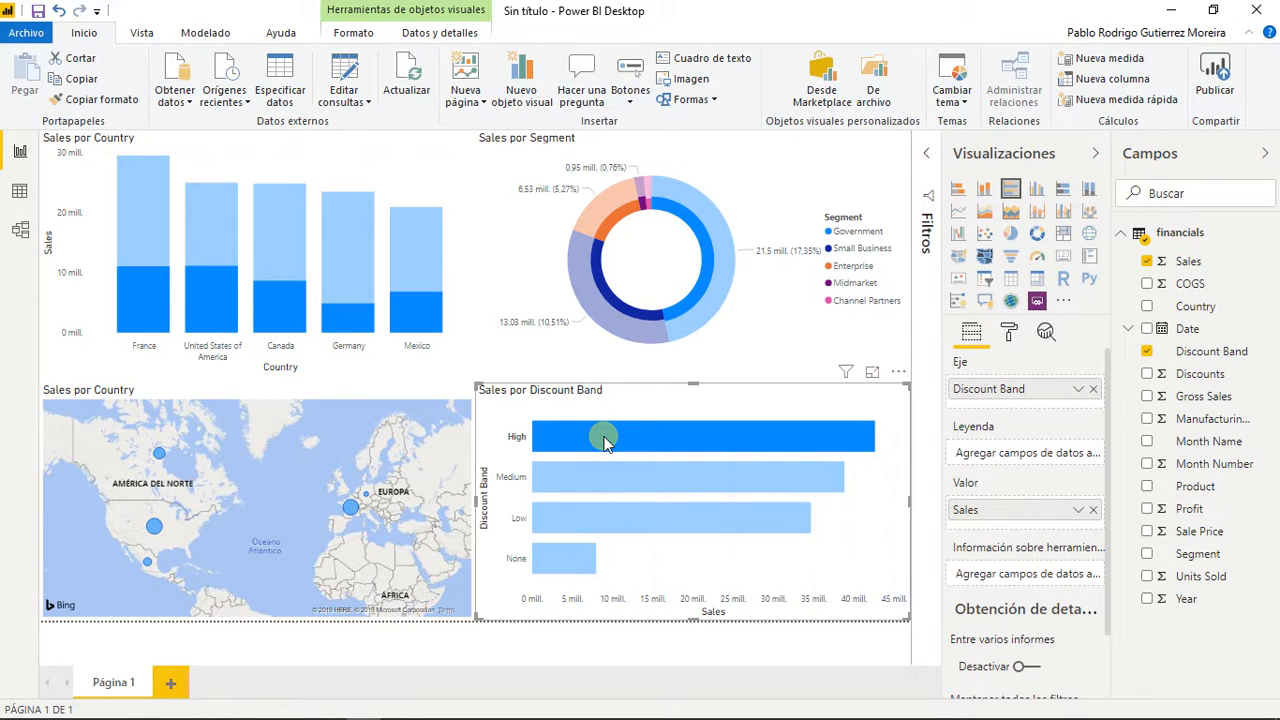
{"action": "mouse_move", "coordinate": [592, 232]}
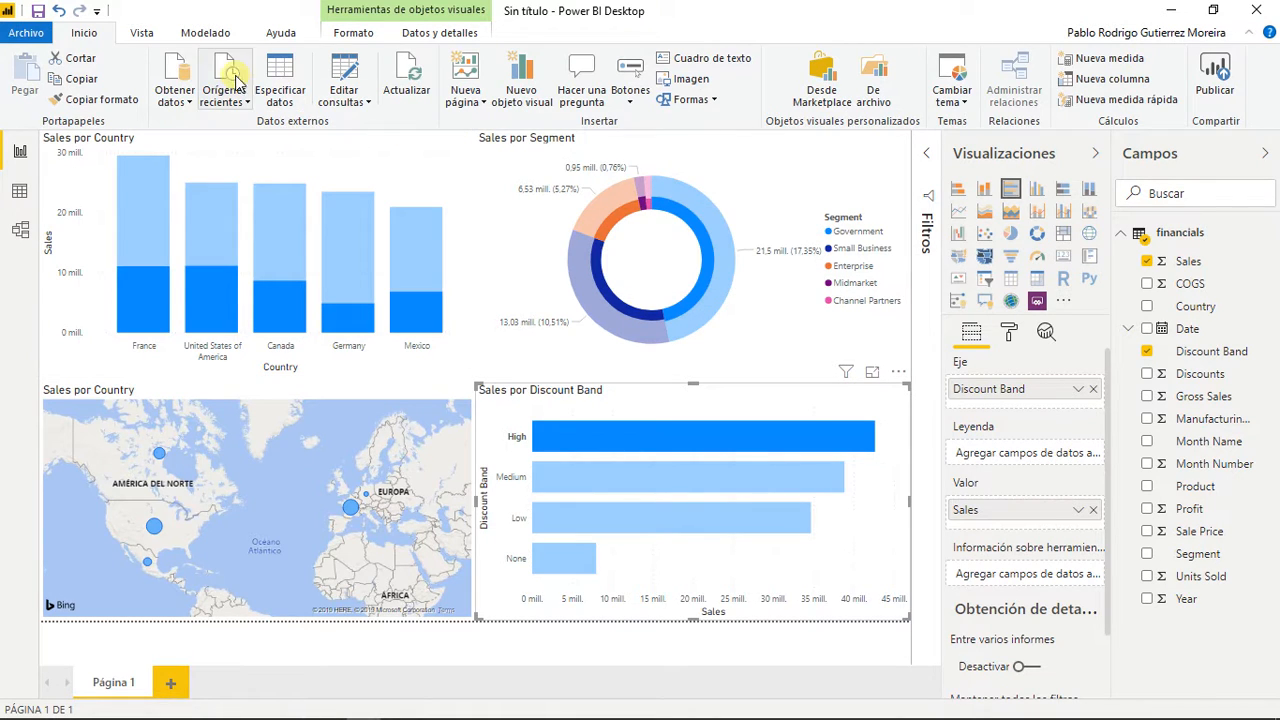
- Save the report as 201910_InformeFinanciero in the Dia1 folder
{"action": "left_click", "coordinate": [39, 12]}
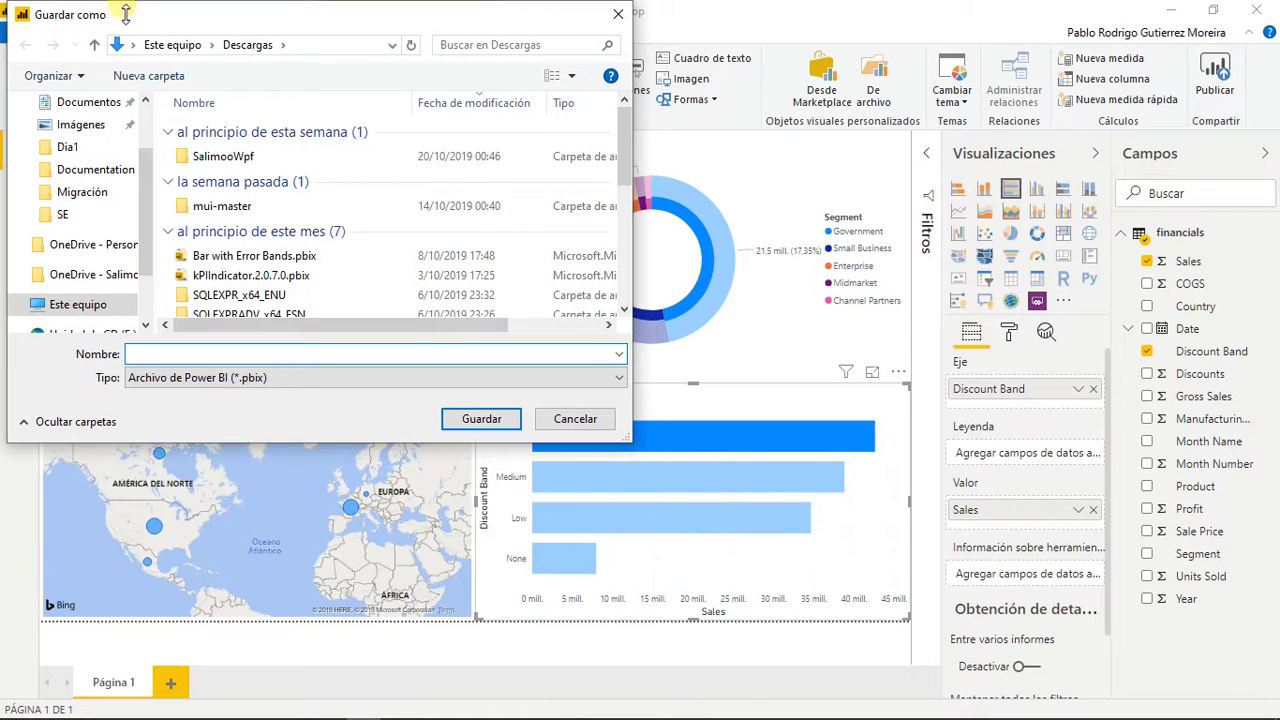
{"action": "left_click", "coordinate": [618, 14]}
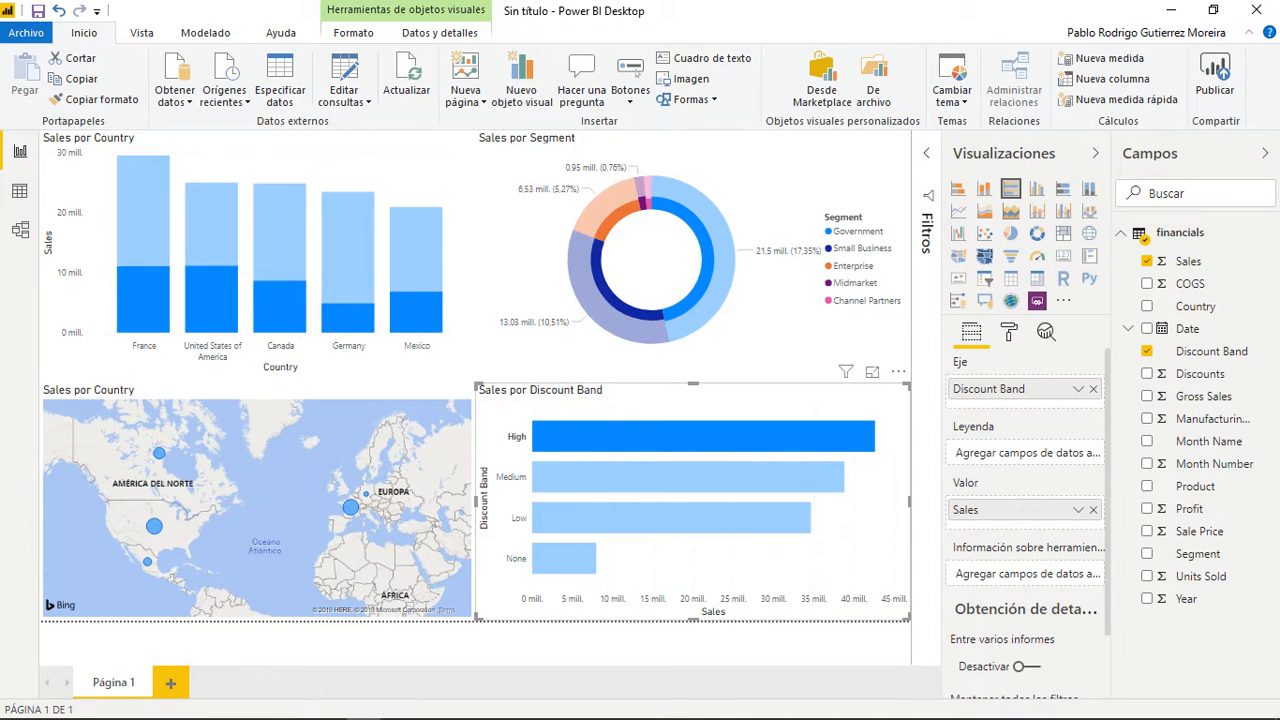
{"action": "left_click", "coordinate": [38, 12]}
{"action": "left_click", "coordinate": [80, 148]}
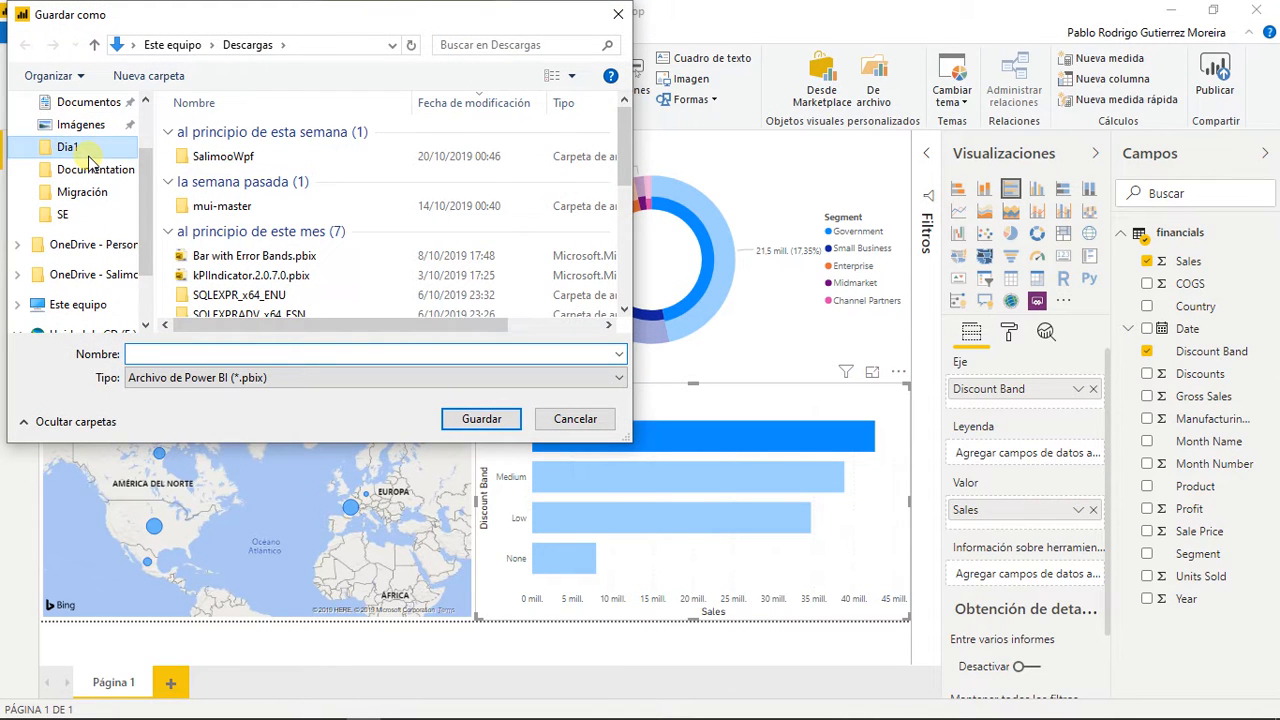
{"action": "left_click", "coordinate": [230, 353]}
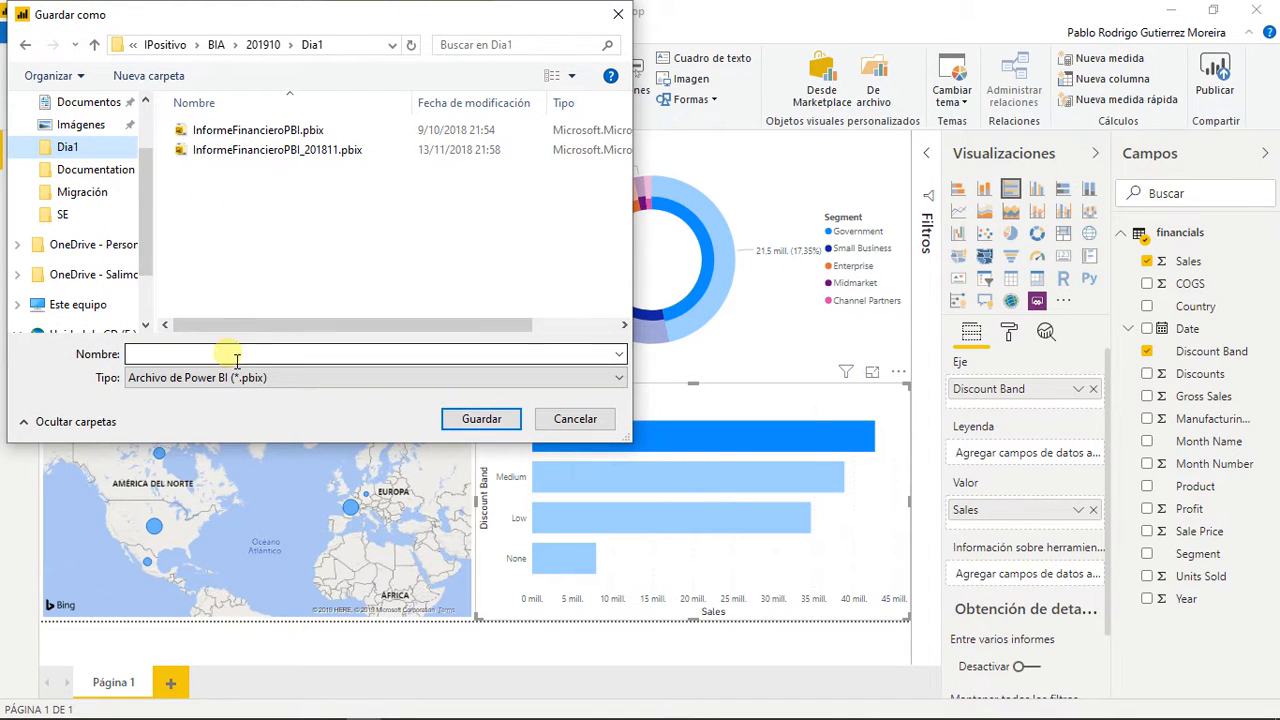
{"action": "type", "text": "In"}
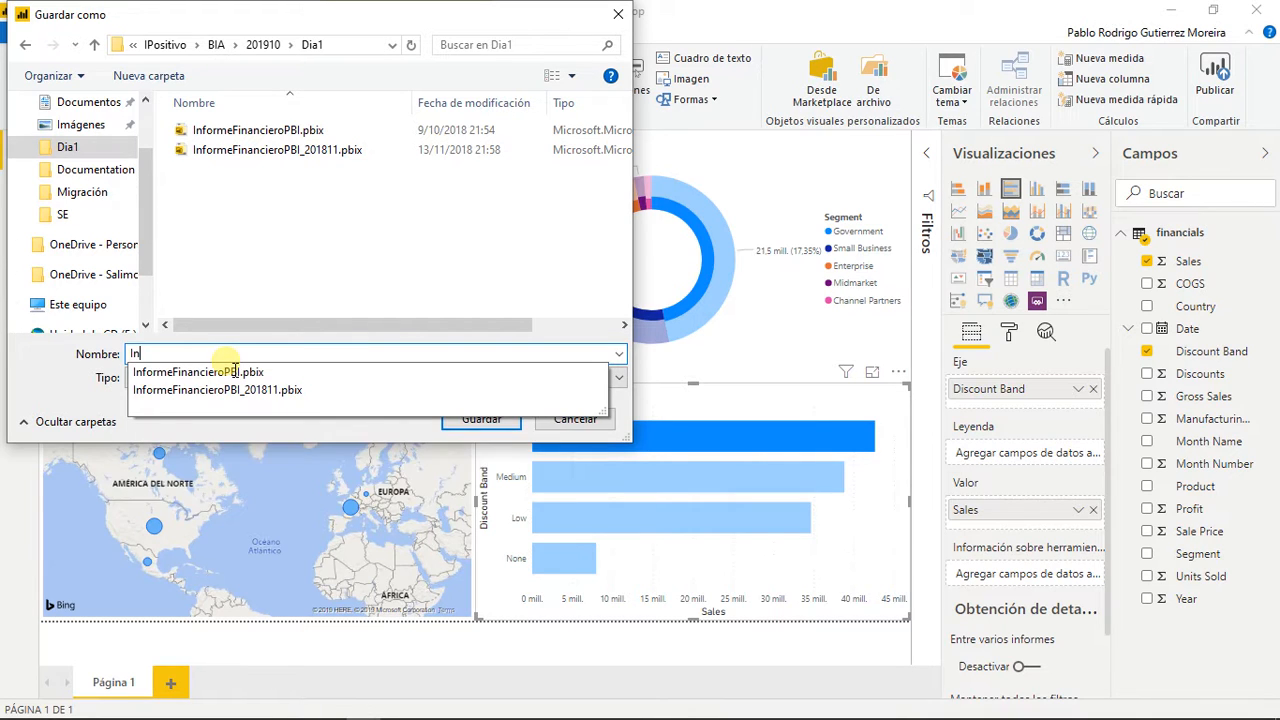
{"action": "key", "text": "BackSpace"}
{"action": "key", "text": "BackSpace"}
{"action": "type", "text": "201910"}
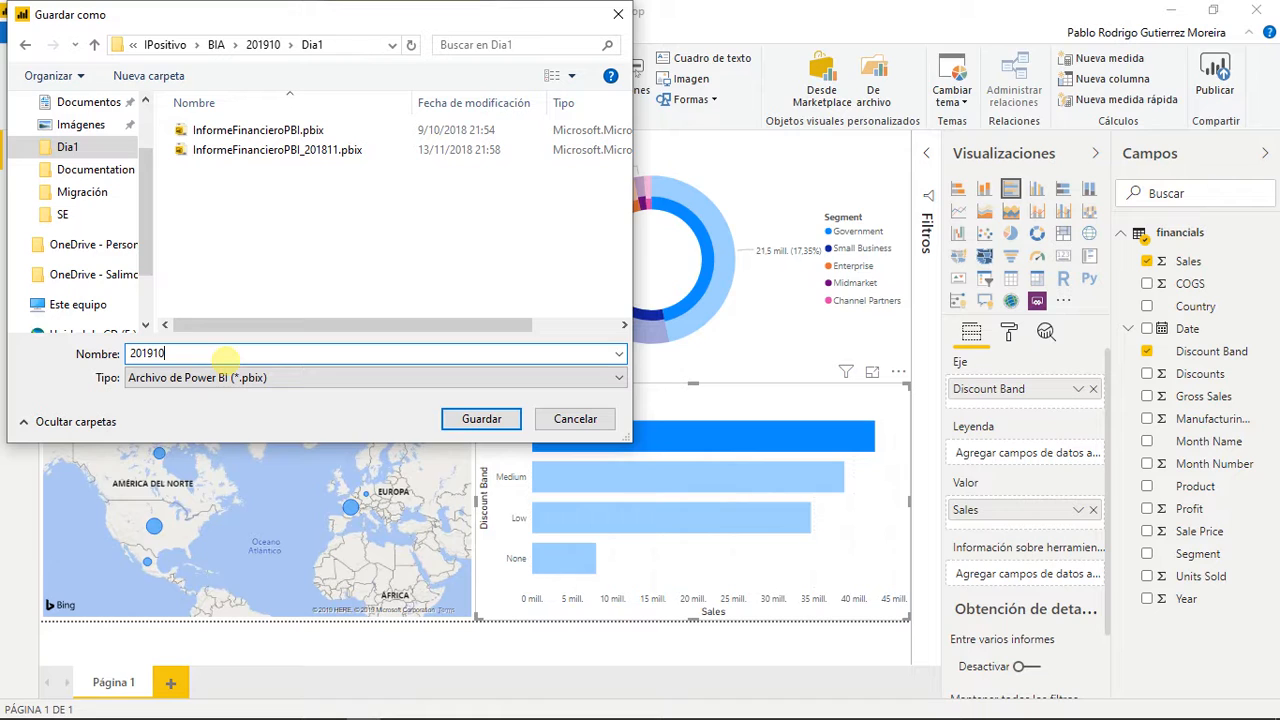
{"action": "type", "text": "_InformeFinanciero"}
{"action": "left_click", "coordinate": [481, 420]}
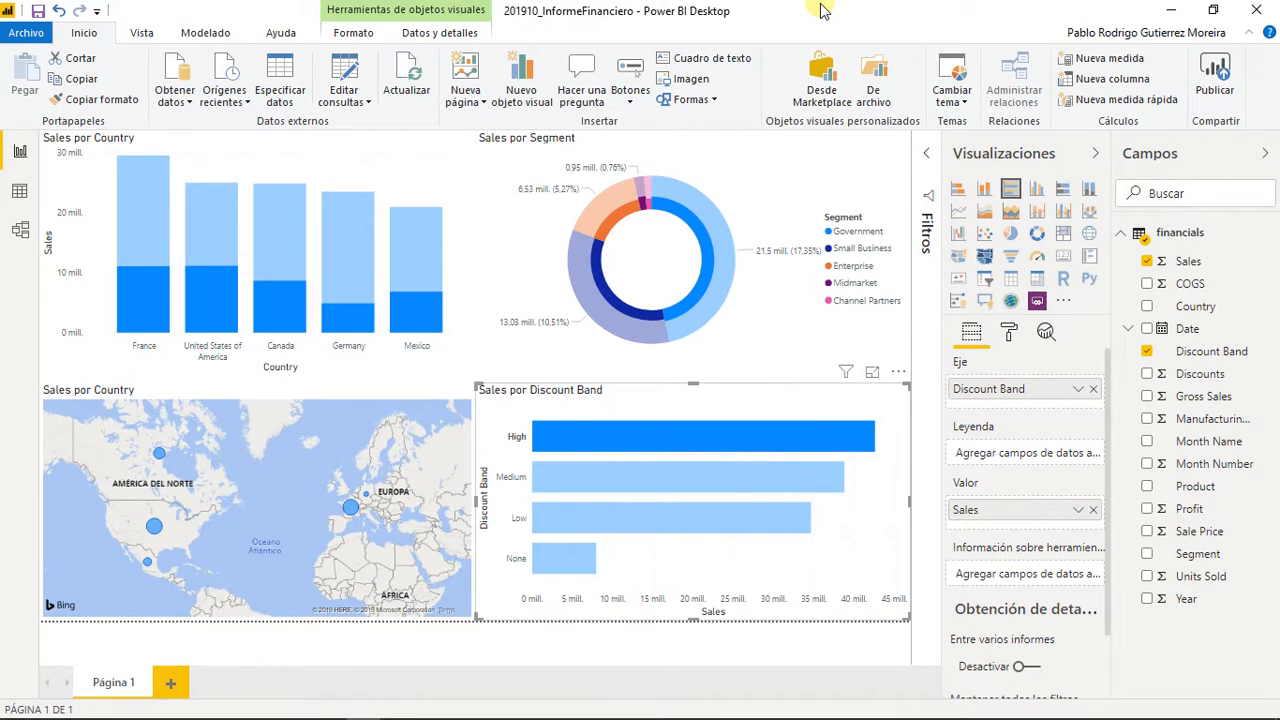
- Publish the report to Mi área de trabajo and open the published copy in the Power BI service
{"action": "left_click", "coordinate": [1218, 78]}
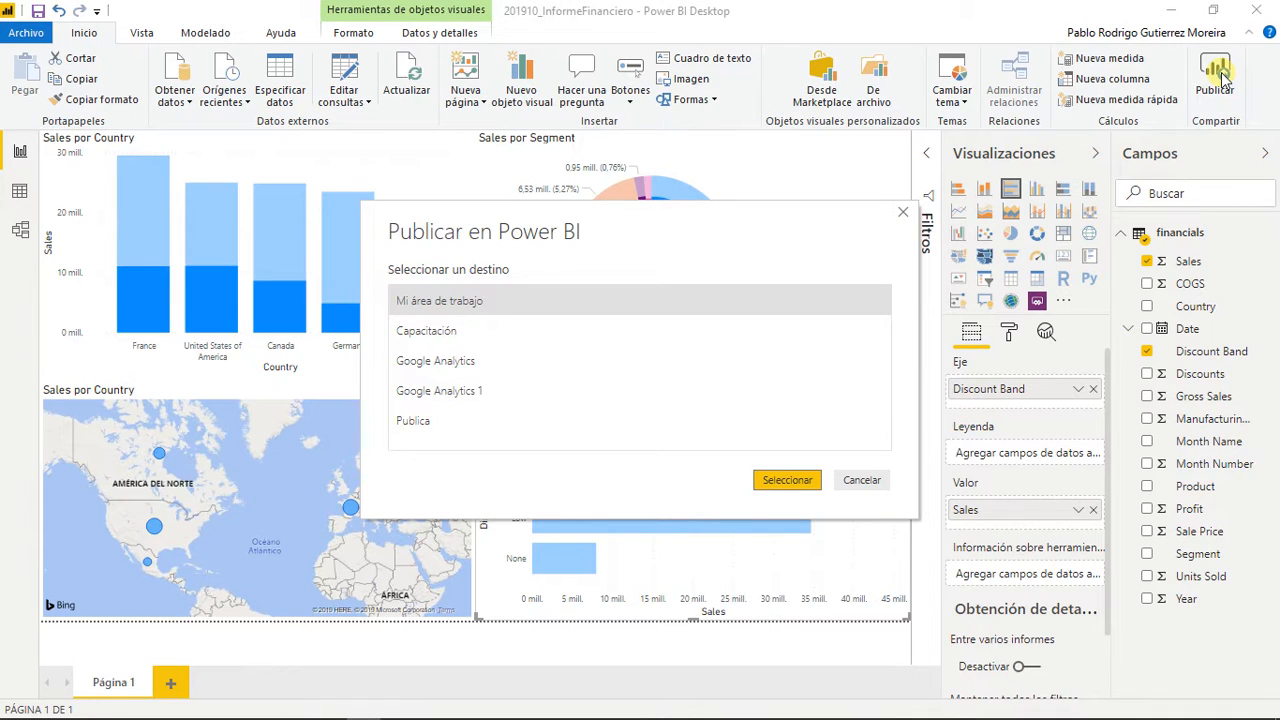
{"action": "left_click", "coordinate": [786, 484]}
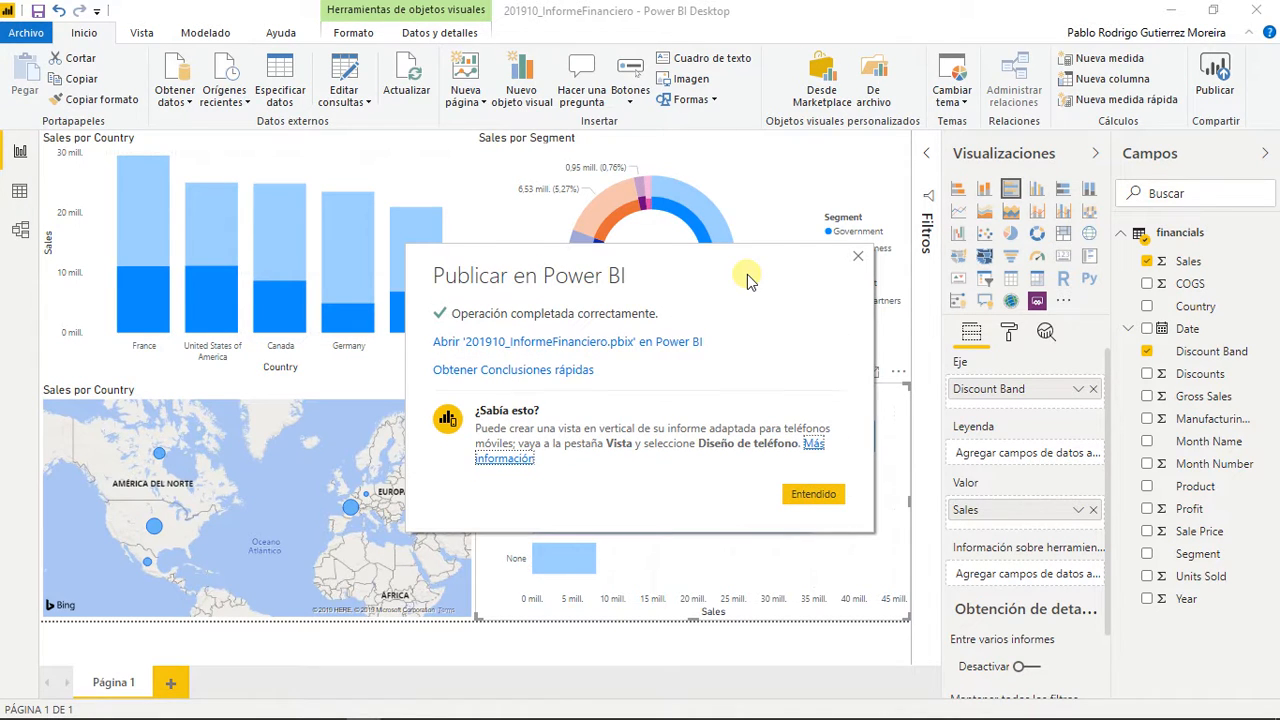
{"action": "left_click", "coordinate": [645, 347]}
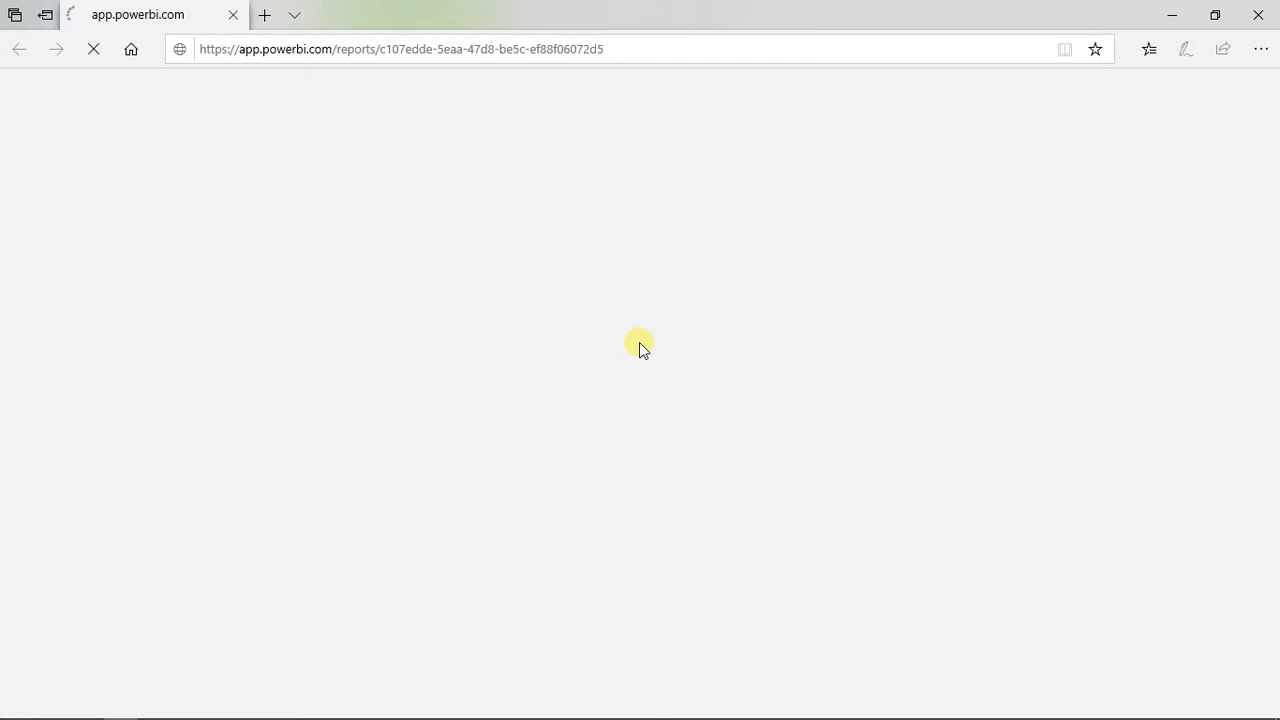